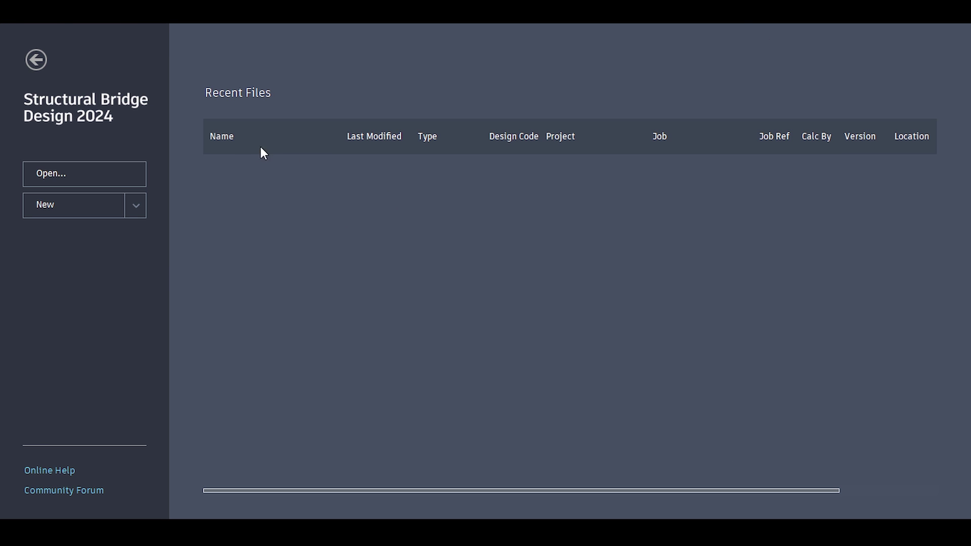
# - Create a new full project using the AASHTO LRFD design code
pyautogui.click(135, 205)
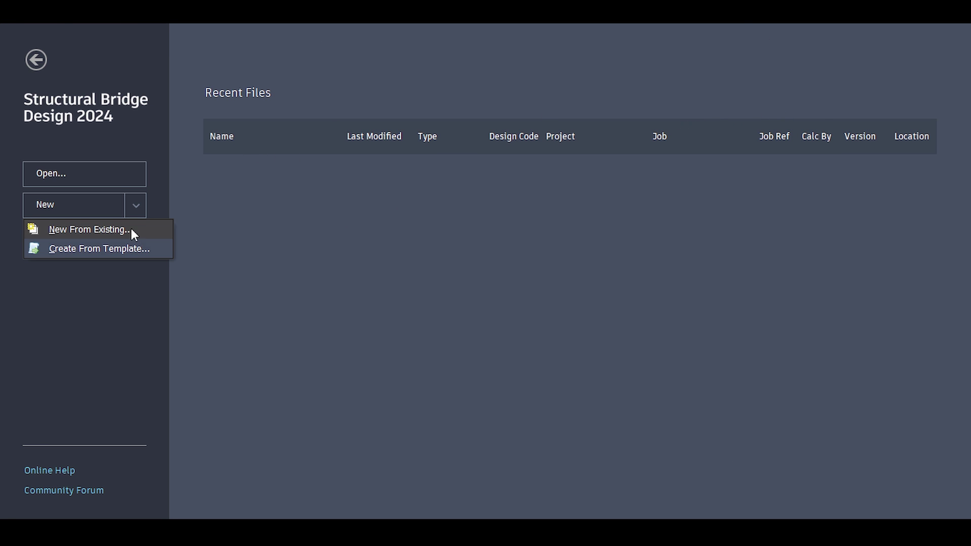
pyautogui.click(89, 204)
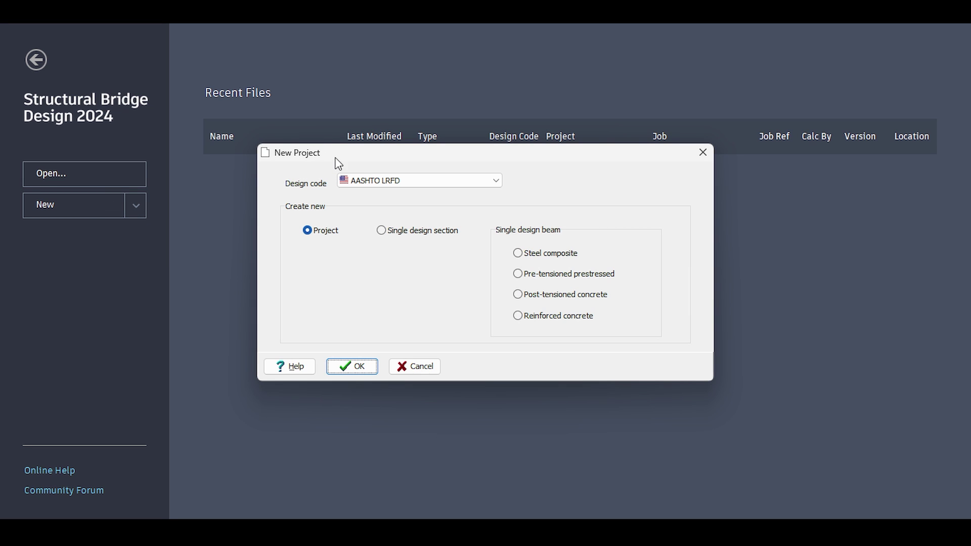
pyautogui.moveTo(335, 159); pyautogui.dragTo(381, 165)
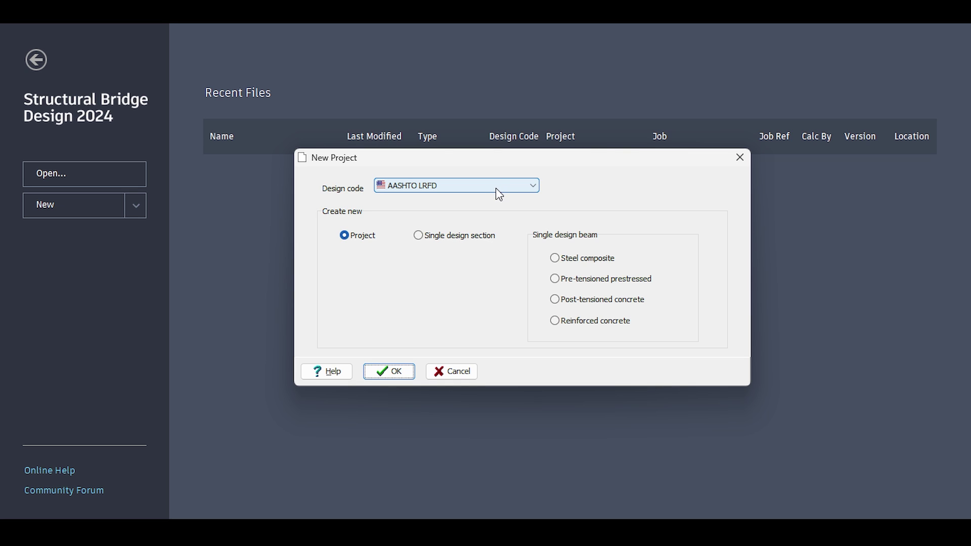
pyautogui.click(496, 187)
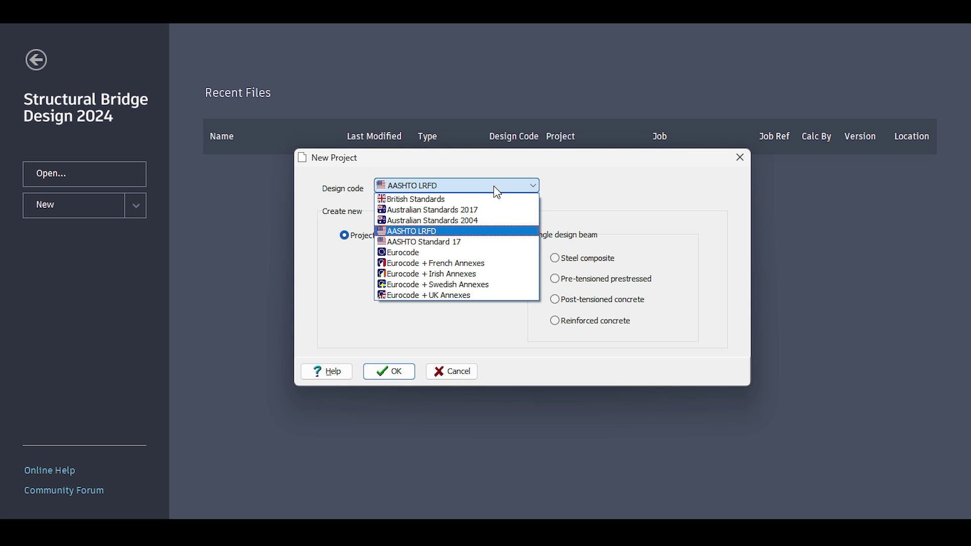
pyautogui.click(426, 230)
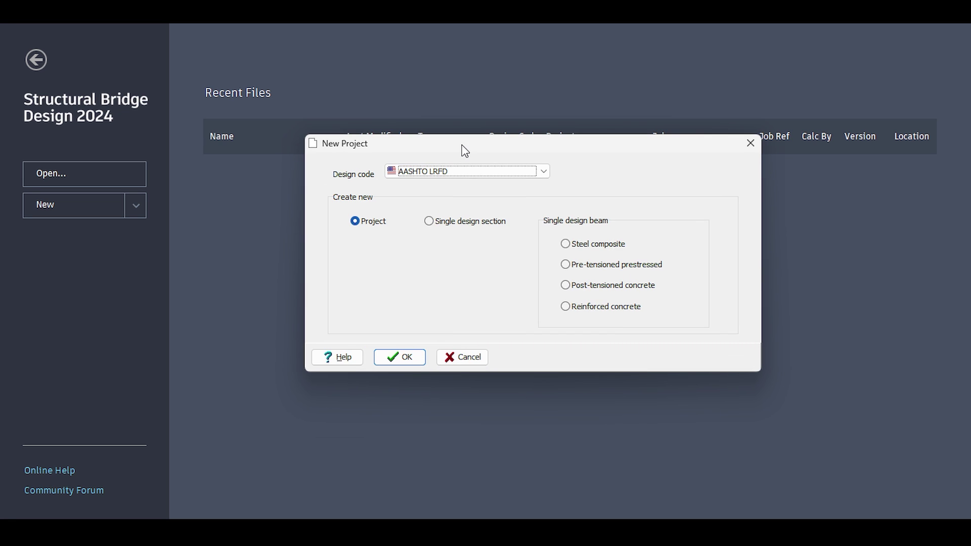
pyautogui.click(461, 174)
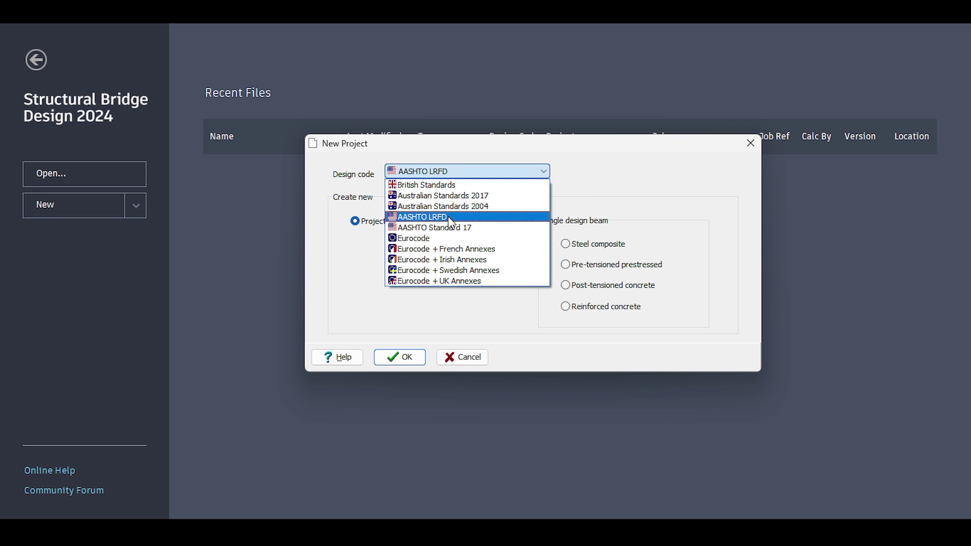
pyautogui.click(451, 217)
pyautogui.click(459, 178)
pyautogui.click(436, 218)
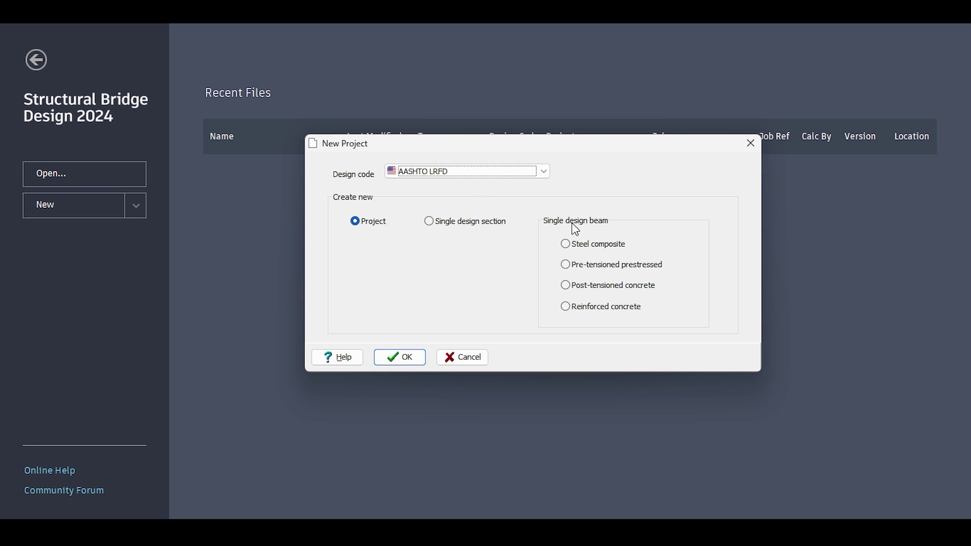
pyautogui.click(366, 223)
pyautogui.click(399, 360)
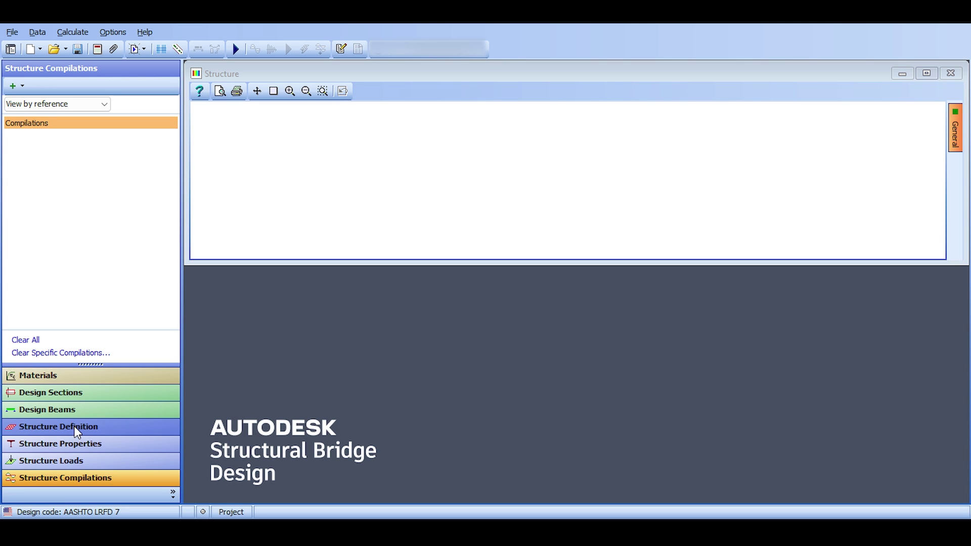
# - Browse the Materials, Design Sections, Design Beams, Structure Definition and Properties areas, ending on Materials
pyautogui.click(87, 379)
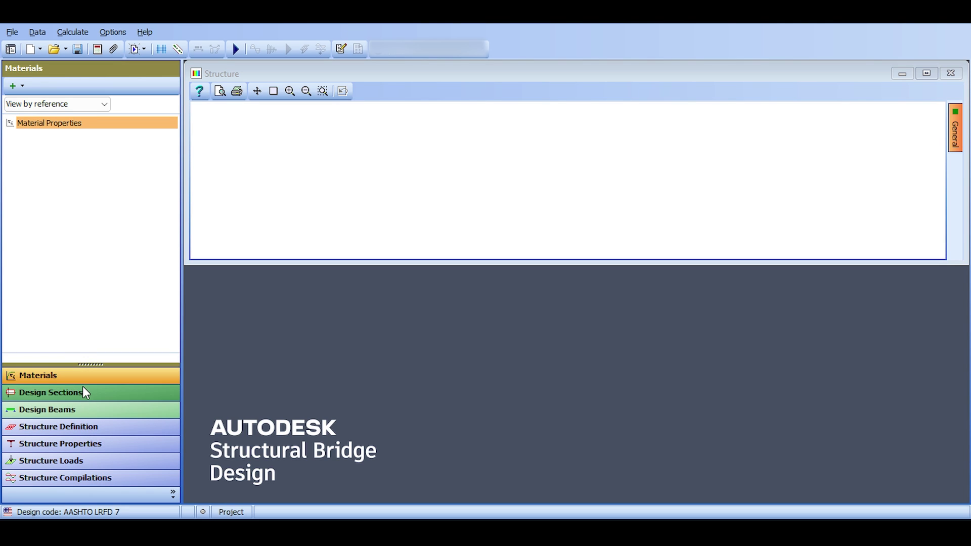
pyautogui.click(83, 388)
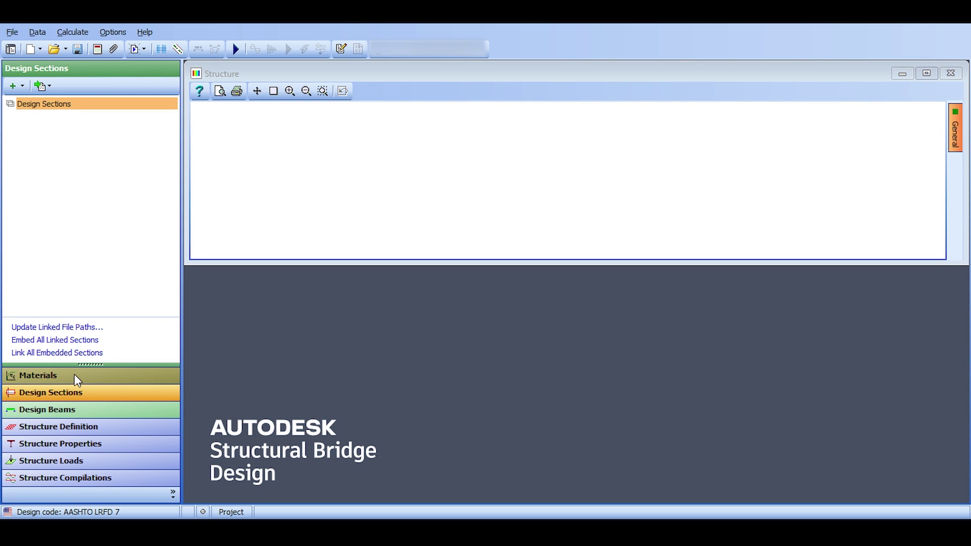
pyautogui.click(74, 375)
pyautogui.click(77, 393)
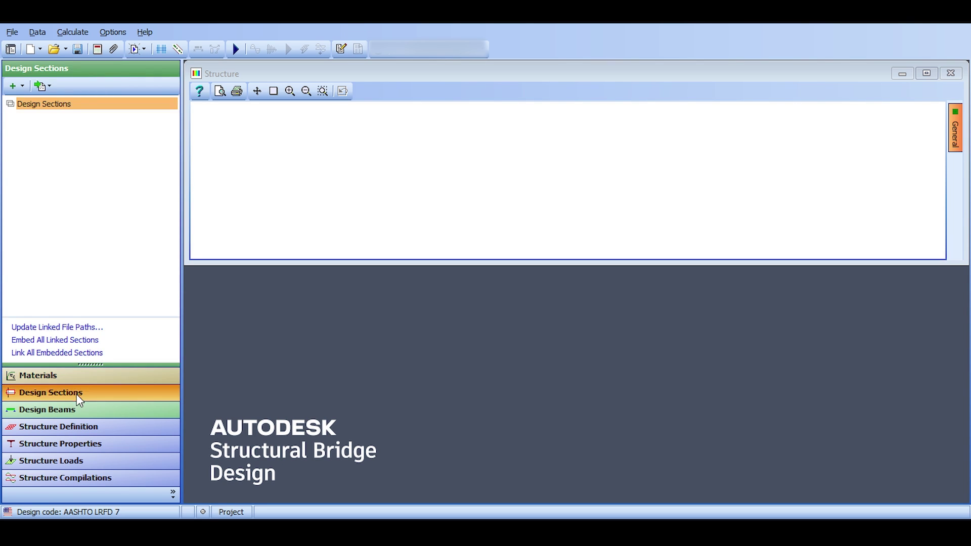
pyautogui.click(77, 409)
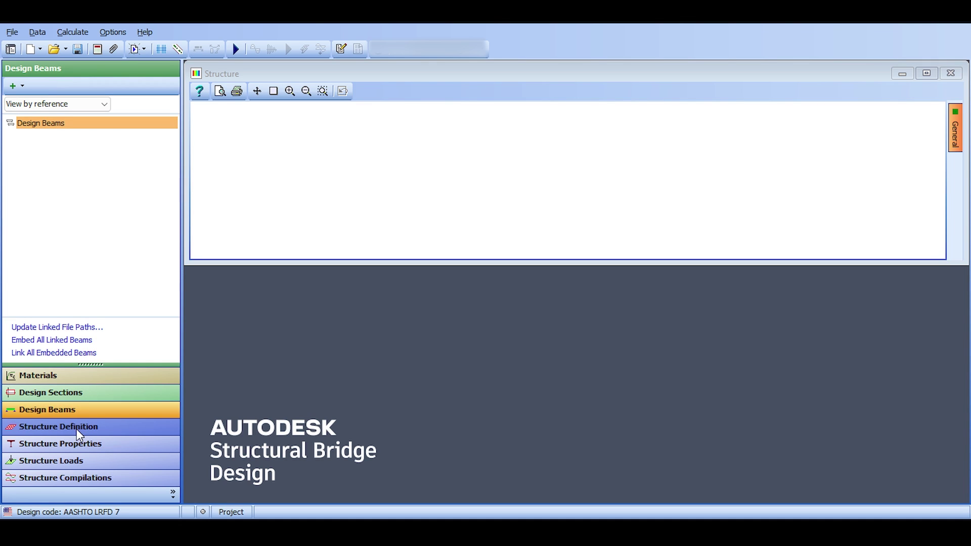
pyautogui.click(77, 429)
pyautogui.click(73, 444)
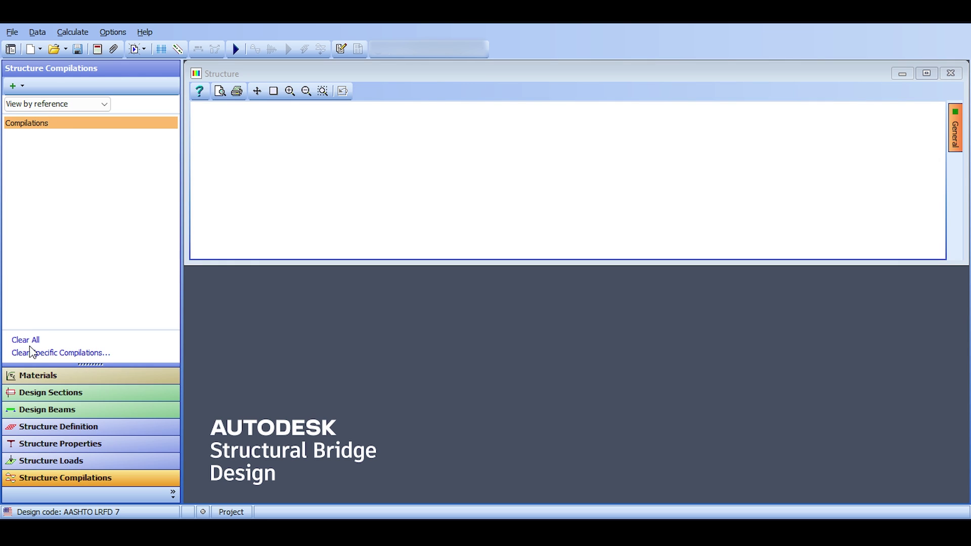
pyautogui.click(52, 375)
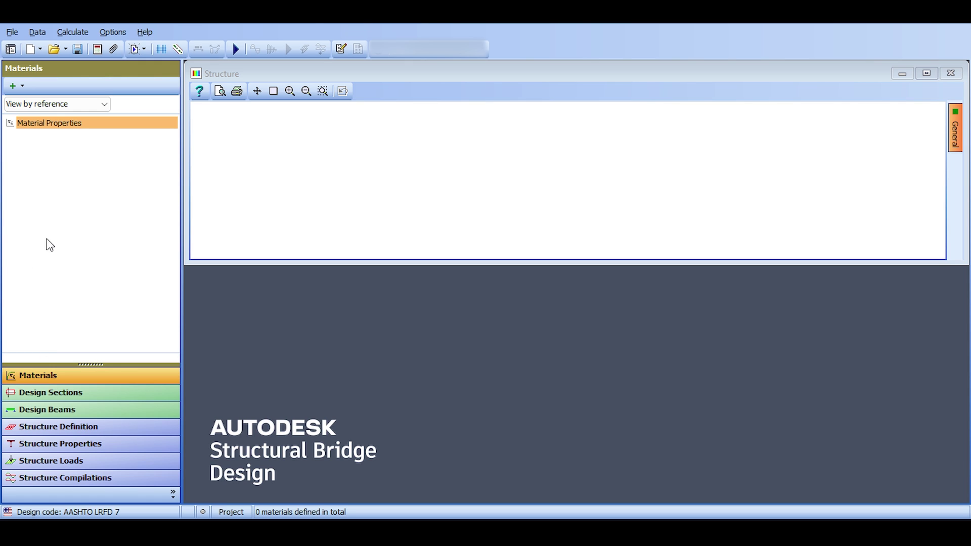
# - Preview the Add options for Material Properties and Design Sections without adding anything
pyautogui.rightClick(46, 129)
pyautogui.moveTo(87, 137)
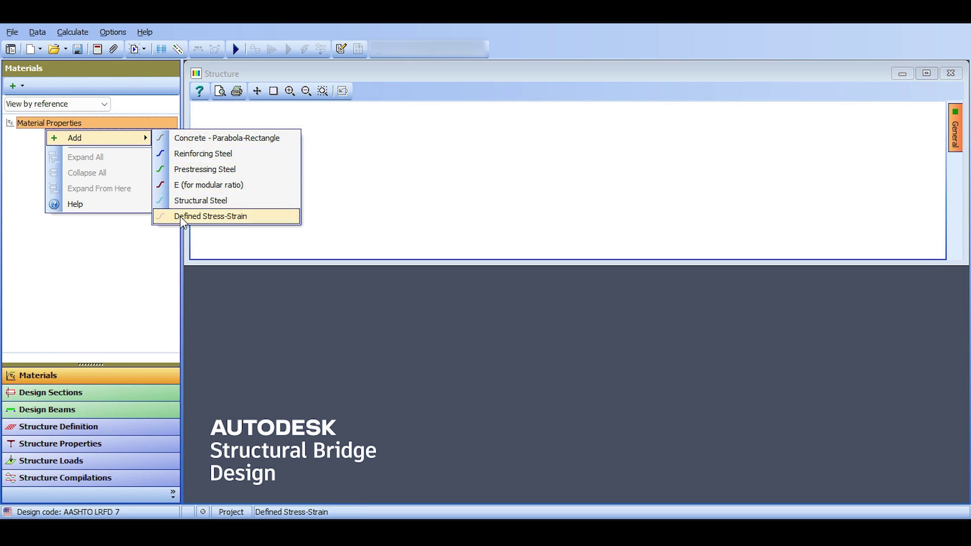
pyautogui.click(86, 394)
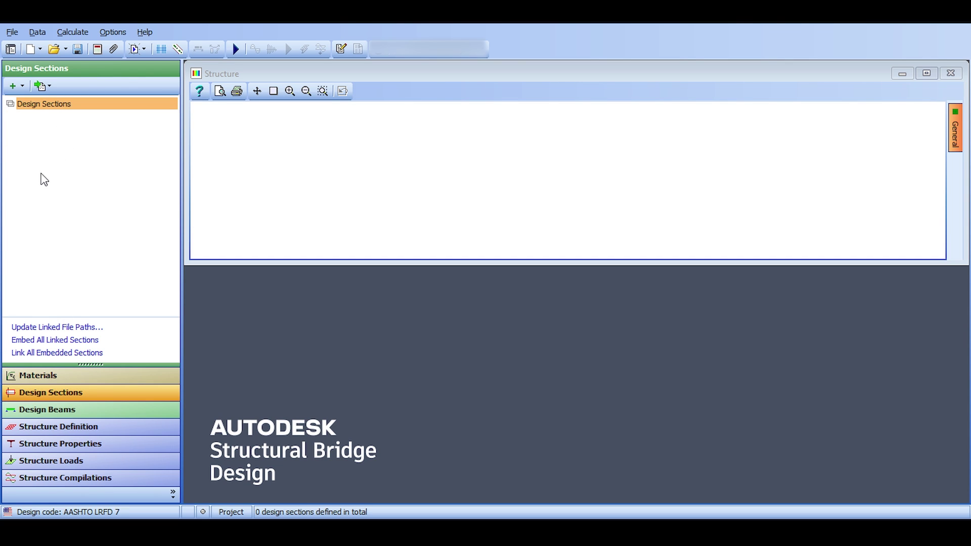
pyautogui.rightClick(47, 108)
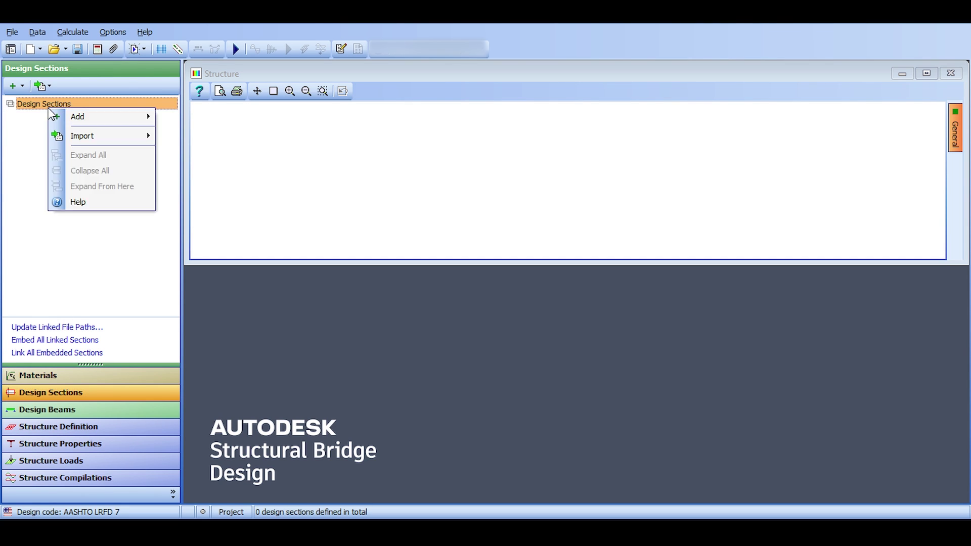
pyautogui.moveTo(77, 117)
pyautogui.moveTo(217, 135)
pyautogui.click(76, 426)
pyautogui.click(76, 426)
# - Preview the Add options for Design Beams and Structure Properties, then show Design Sections
pyautogui.click(77, 412)
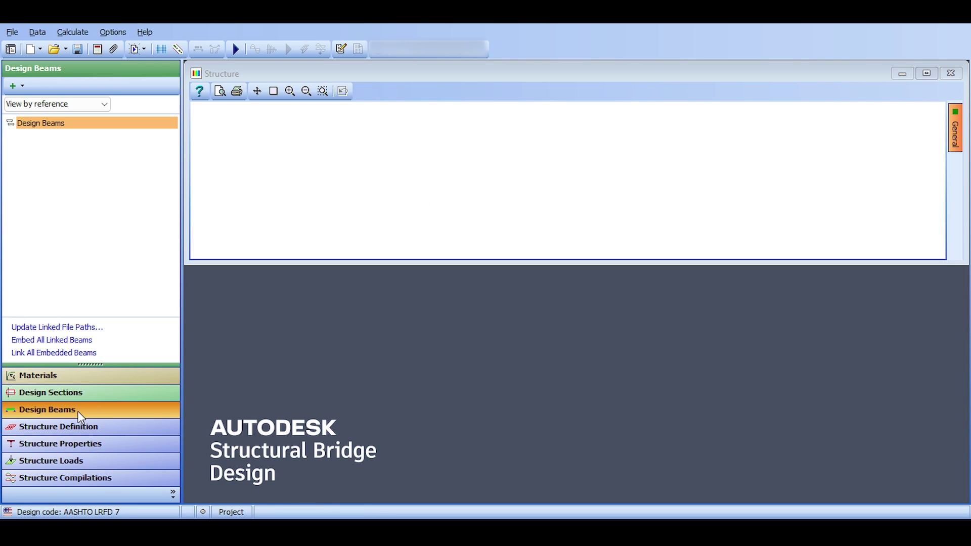
pyautogui.rightClick(46, 124)
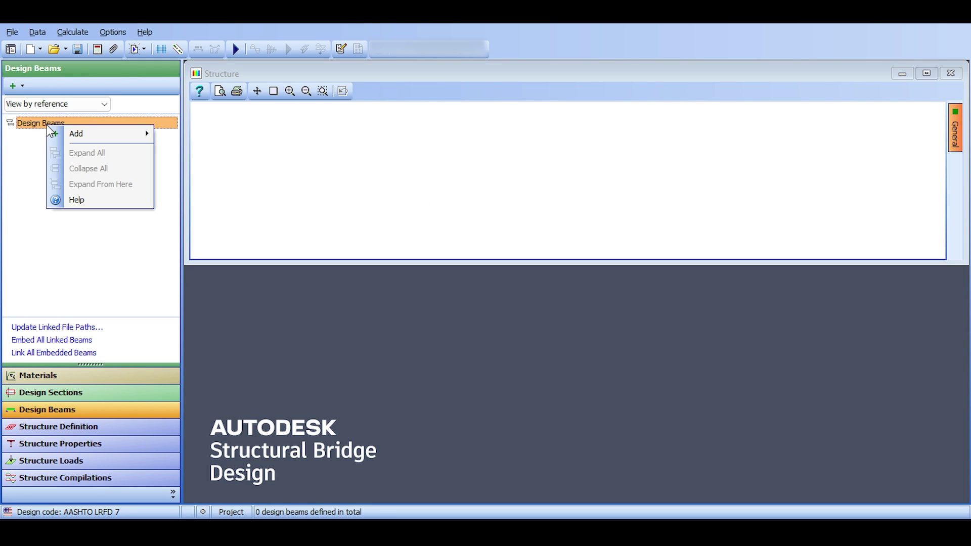
pyautogui.moveTo(109, 139)
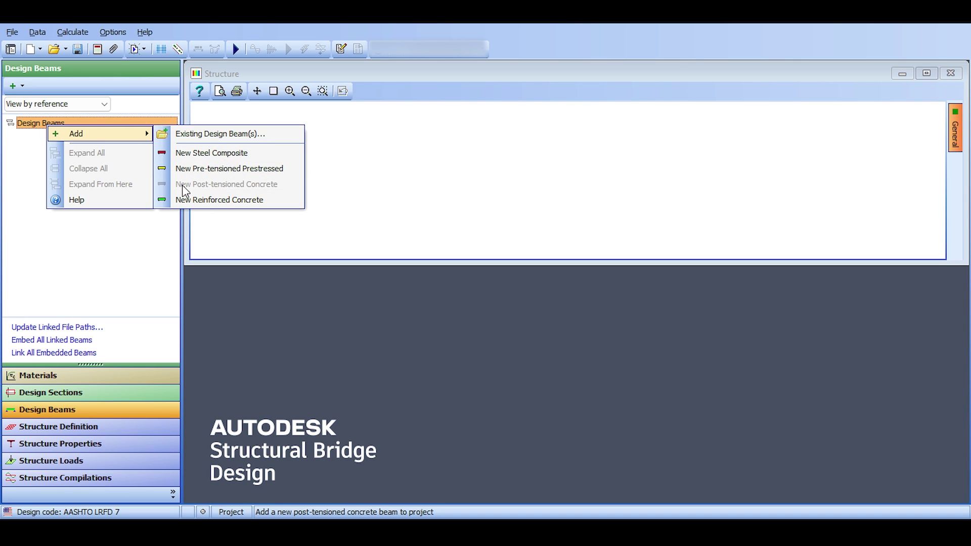
pyautogui.click(61, 427)
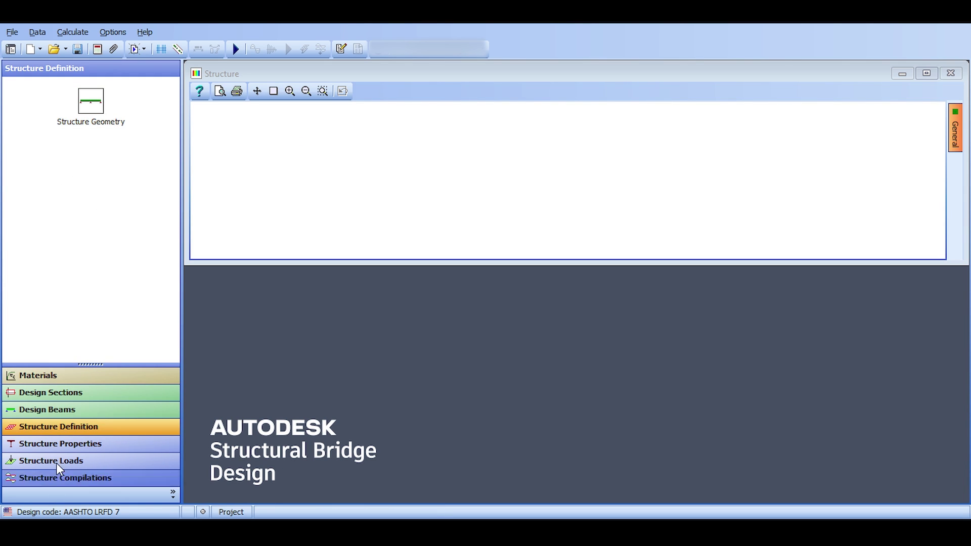
pyautogui.click(58, 443)
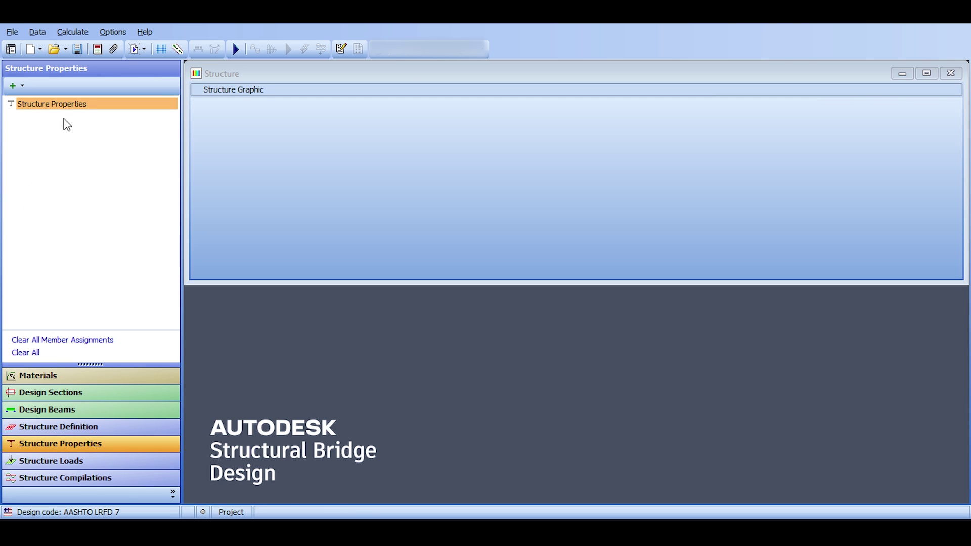
pyautogui.rightClick(73, 108)
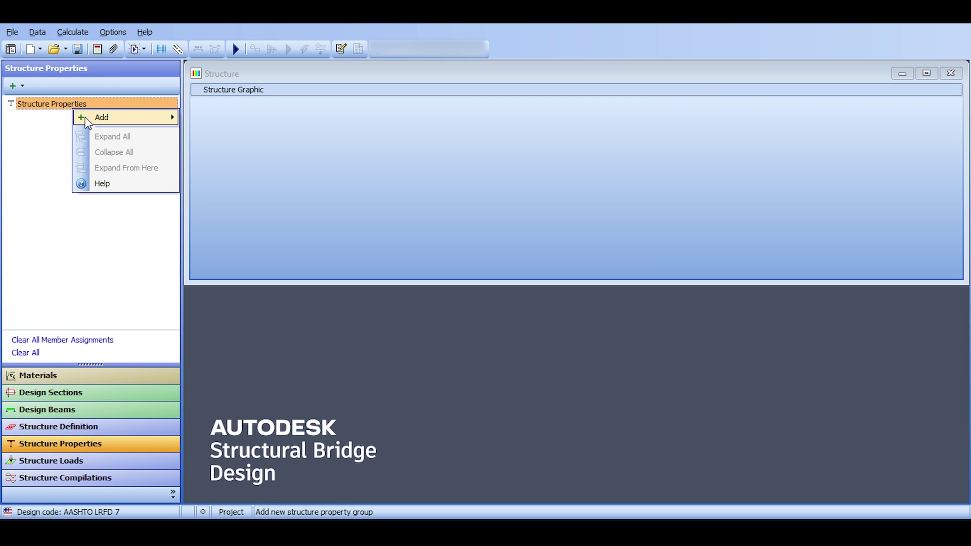
pyautogui.click(152, 239)
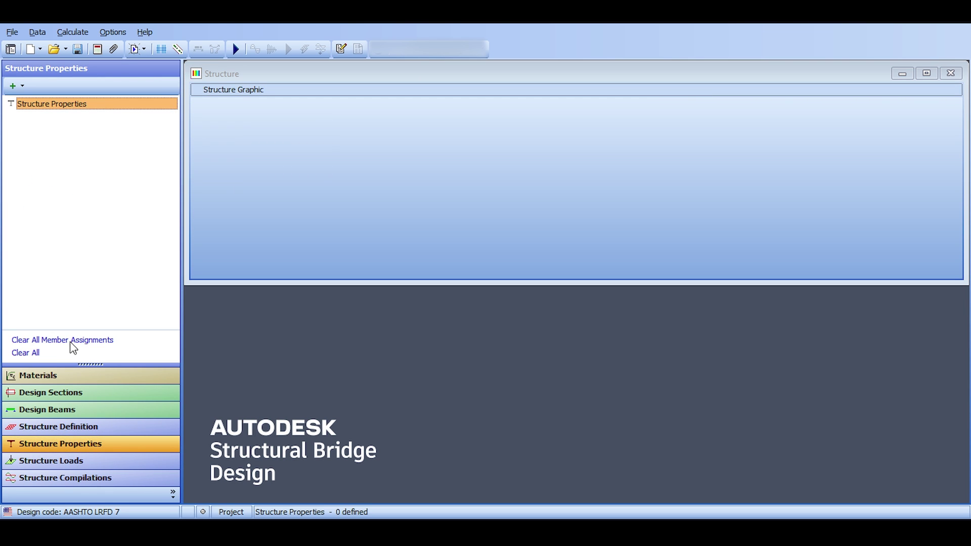
pyautogui.click(65, 391)
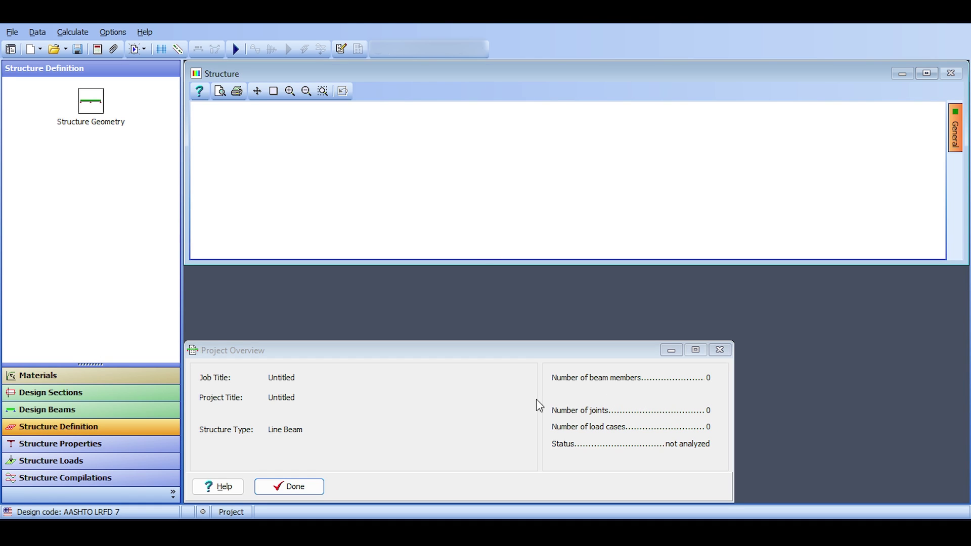
# - Set the project title lines to 'Demo' and 'Demonstration of ASBD' in File > Titles
pyautogui.click(11, 32)
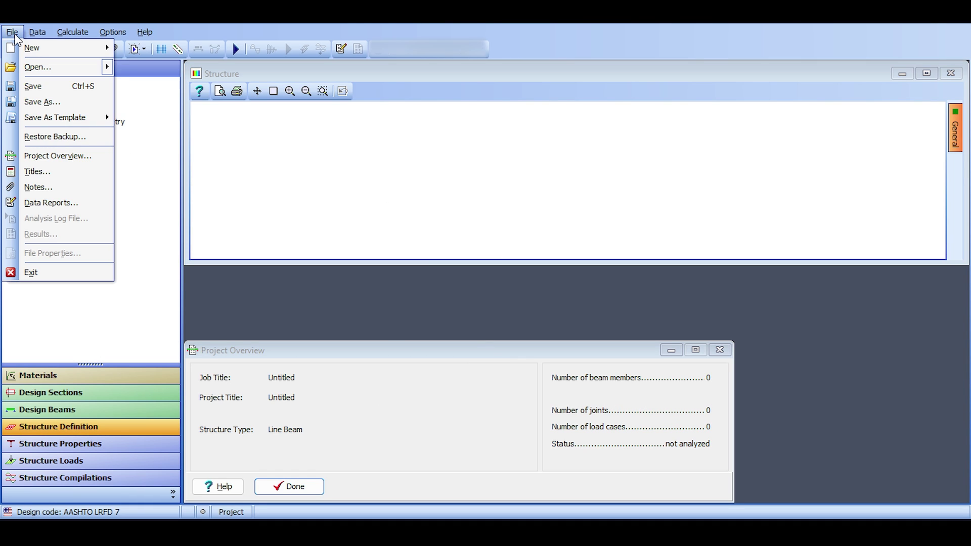
pyautogui.click(48, 174)
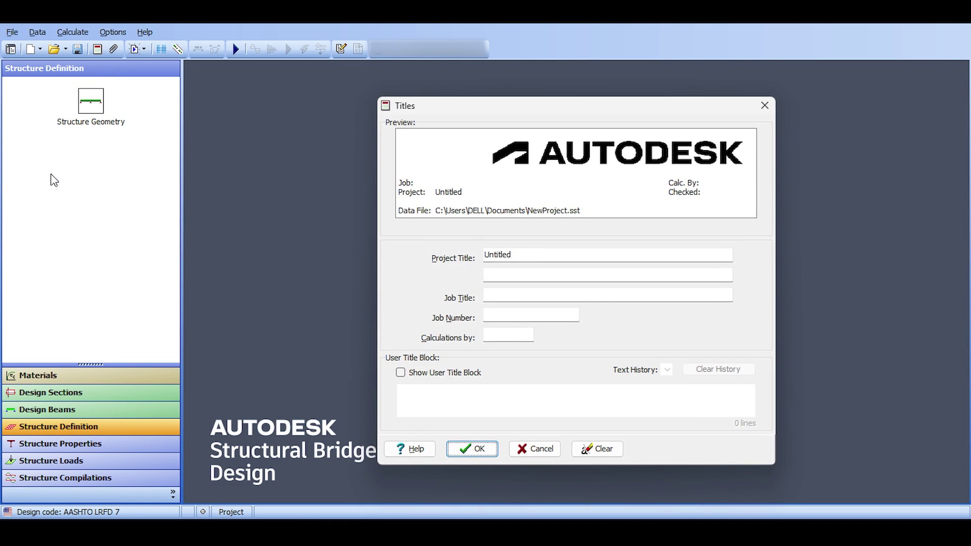
pyautogui.moveTo(540, 106); pyautogui.dragTo(418, 99)
pyautogui.doubleClick(403, 247)
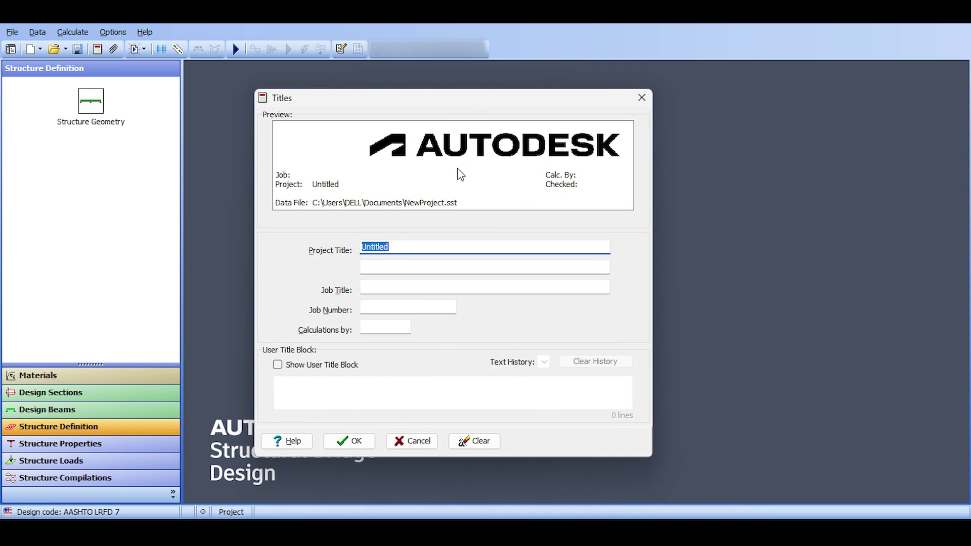
pyautogui.write('Demo')
pyautogui.click(383, 271)
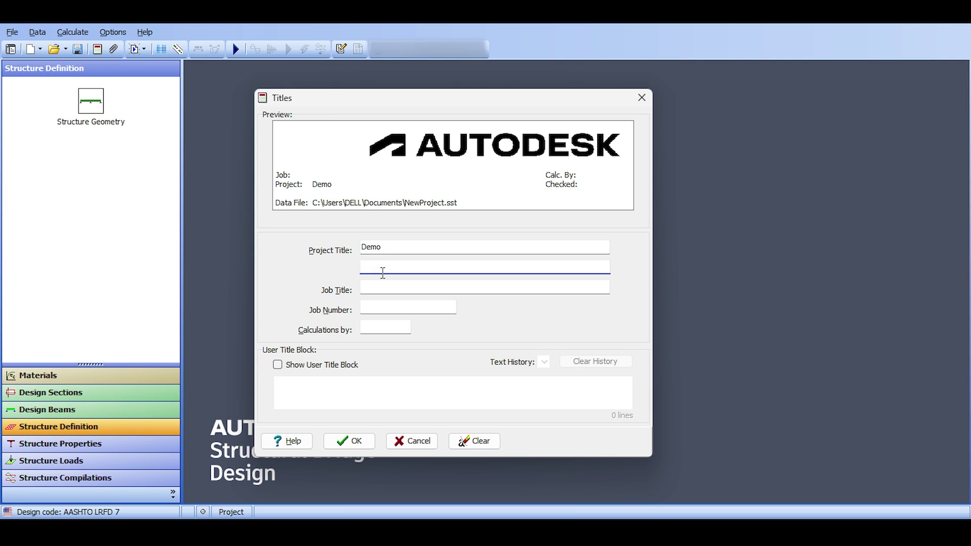
pyautogui.write('Demonstration of ASBD')
# - Enter job title 'Sample Bridge', job number ASBD552, the calculator's initials, and leave User Title Block off
pyautogui.press('Tab')
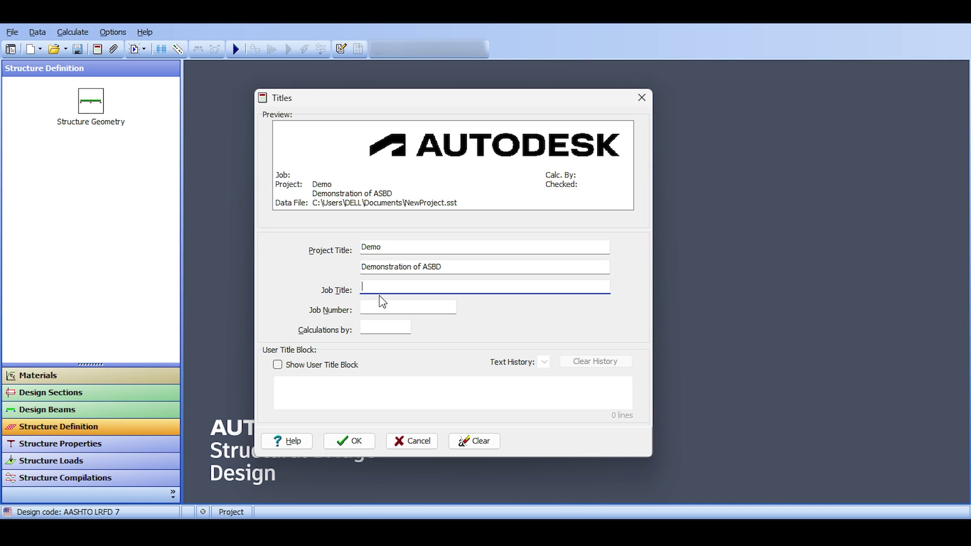
pyautogui.write('Sample Bridge')
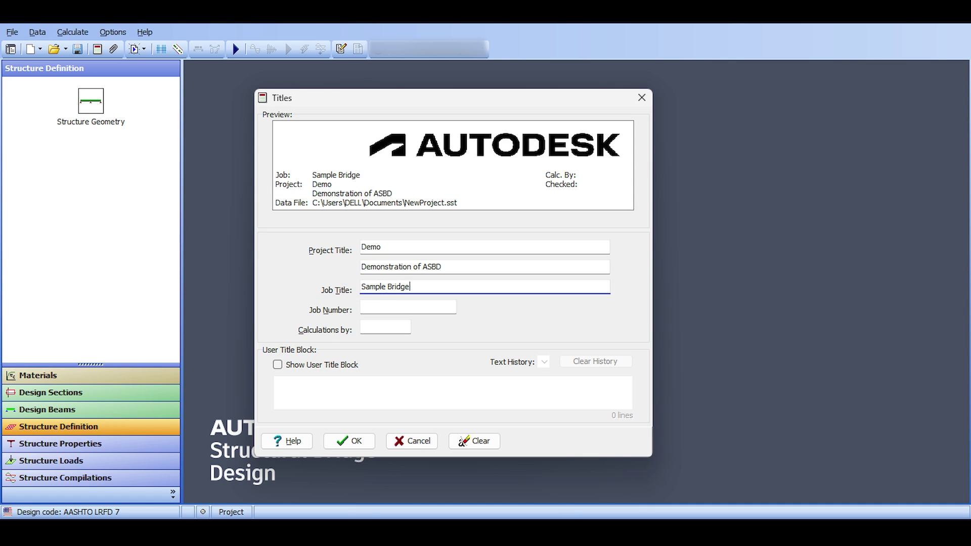
pyautogui.press('Tab')
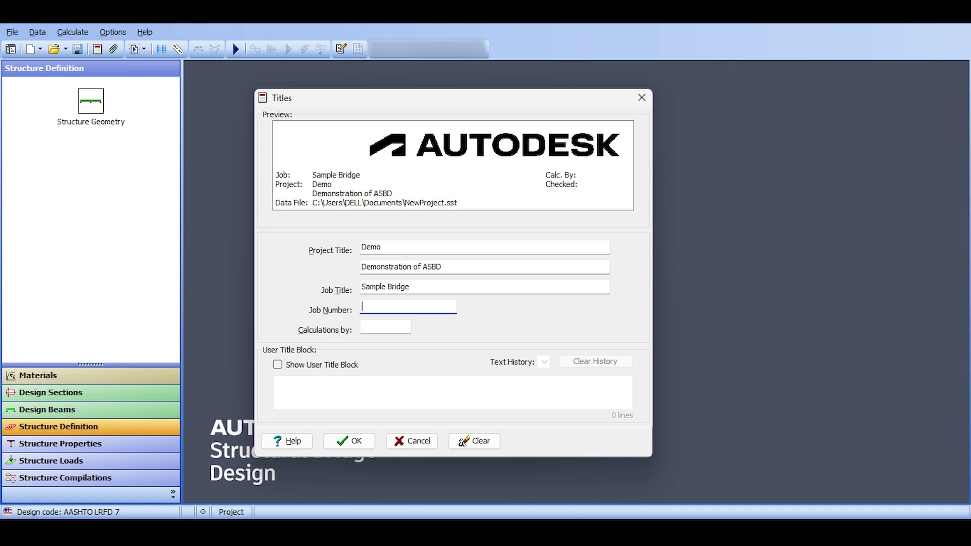
pyautogui.write('ASBD')
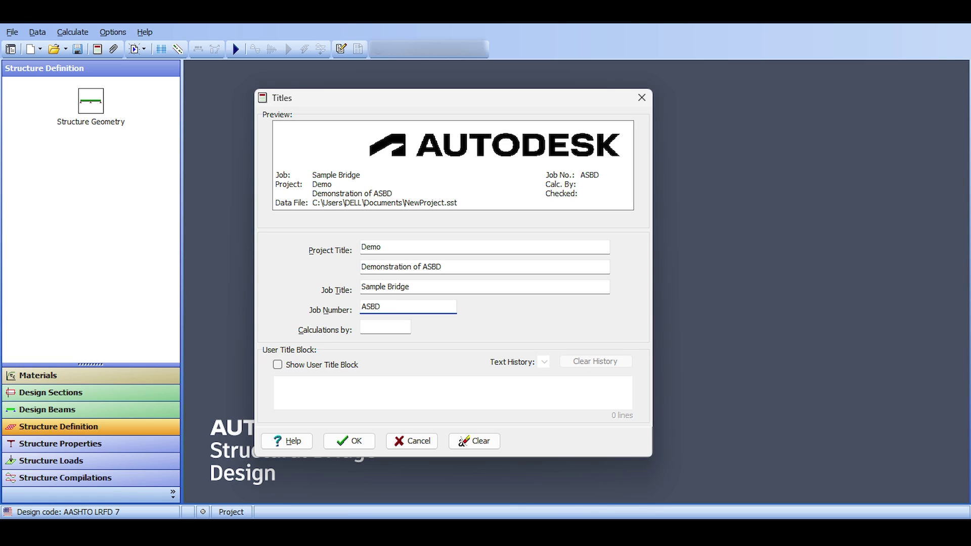
pyautogui.write('552')
pyautogui.press('Tab')
pyautogui.write('Recor')
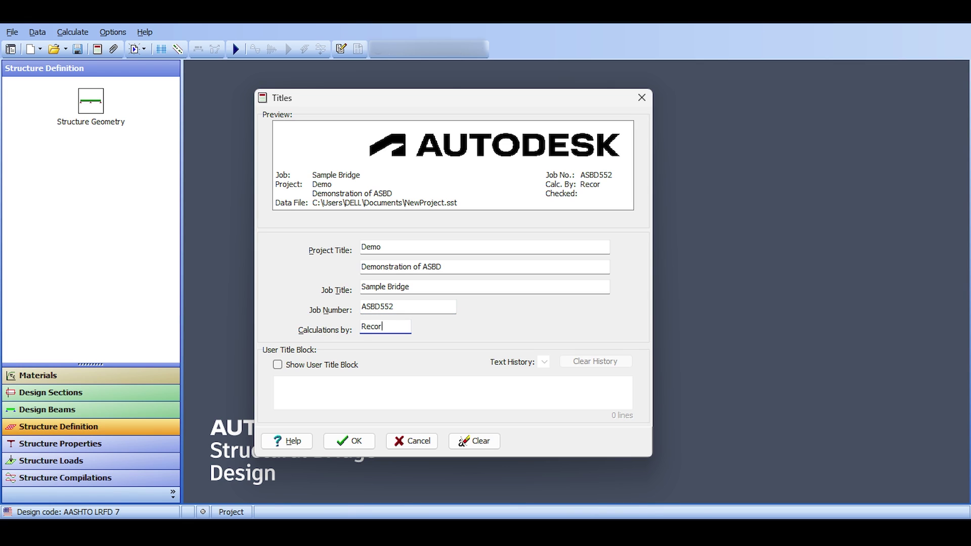
pyautogui.write('r')
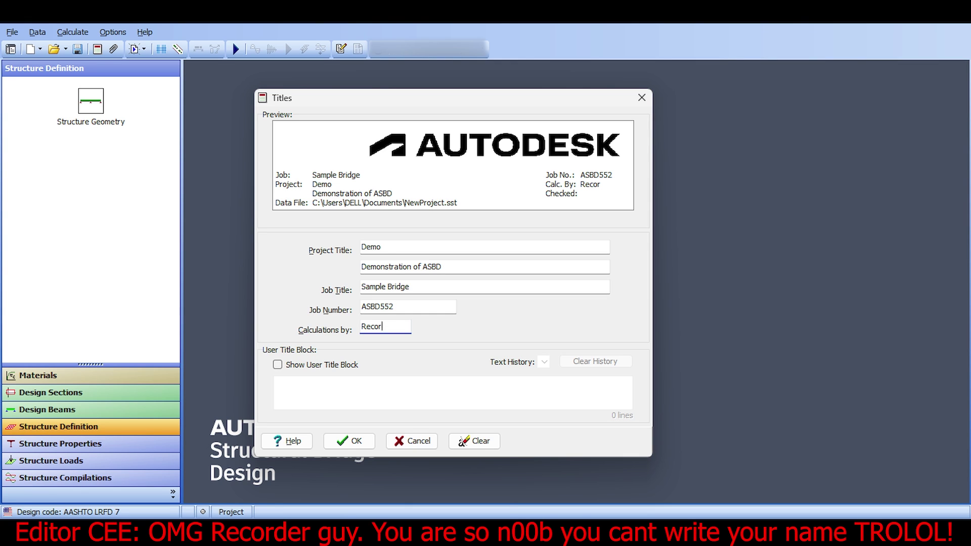
pyautogui.press('BackSpace')
pyautogui.press('BackSpace')
pyautogui.press('BackSpace')
pyautogui.press('BackSpace')
pyautogui.press('BackSpace')
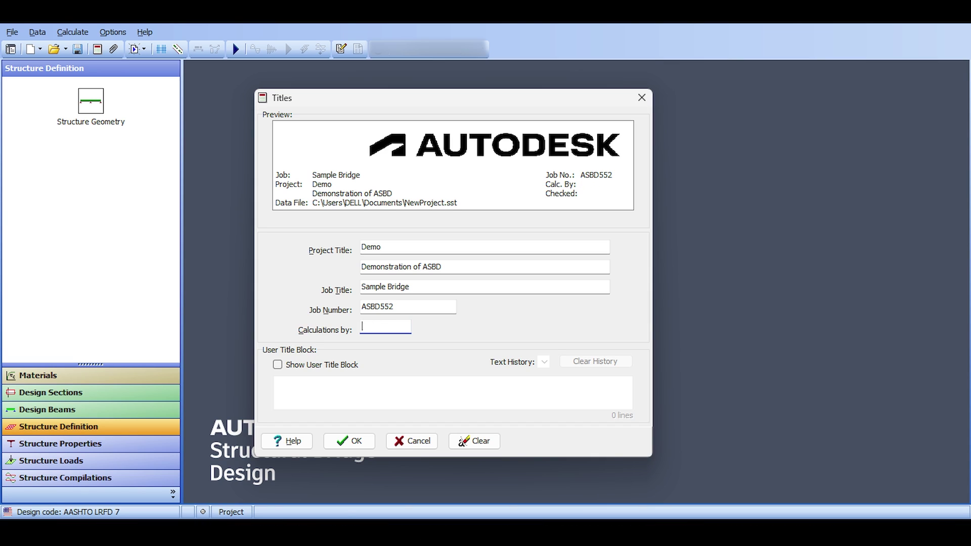
pyautogui.write('RN')
pyautogui.click(283, 364)
pyautogui.click(302, 396)
pyautogui.click(288, 361)
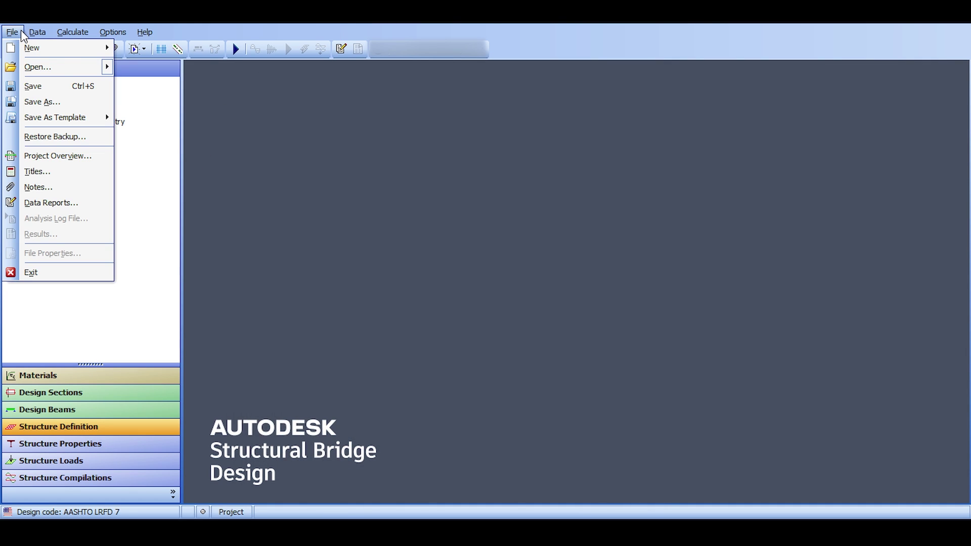
# - View the empty user notes and the data reports, closing each without changes
pyautogui.click(60, 190)
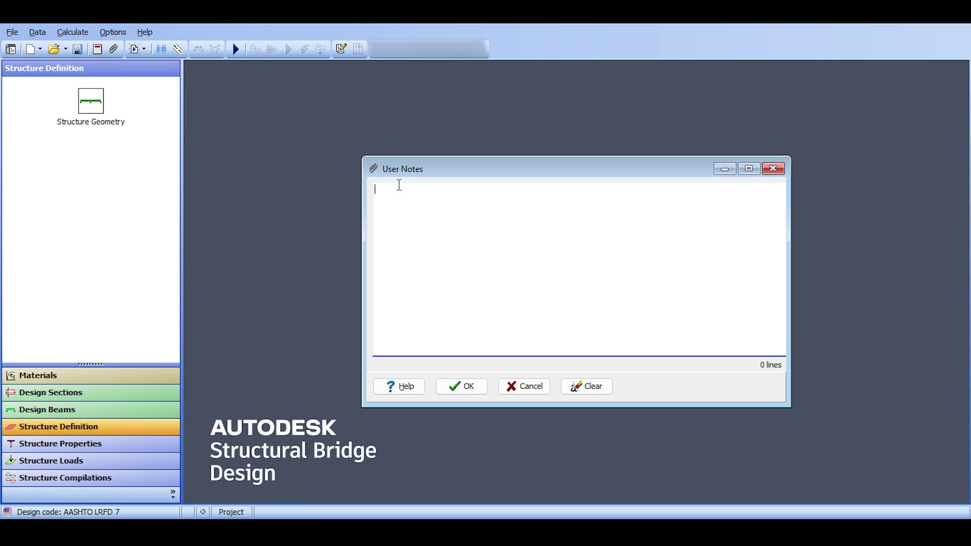
pyautogui.click(772, 172)
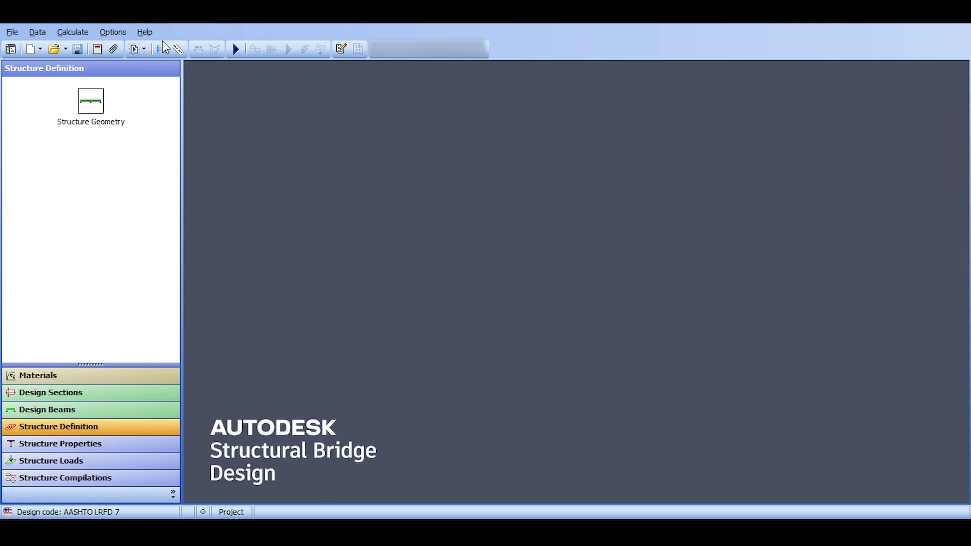
pyautogui.click(12, 32)
pyautogui.click(51, 204)
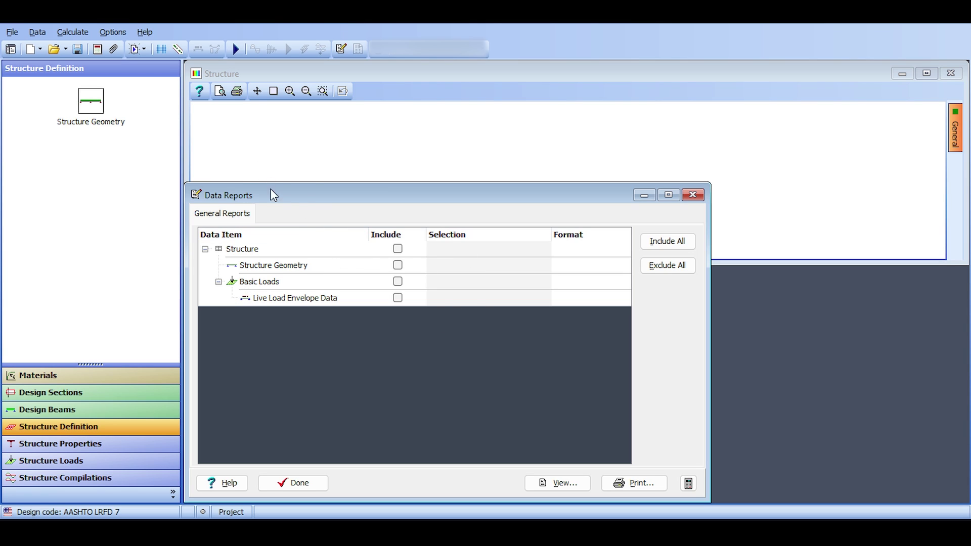
pyautogui.click(693, 194)
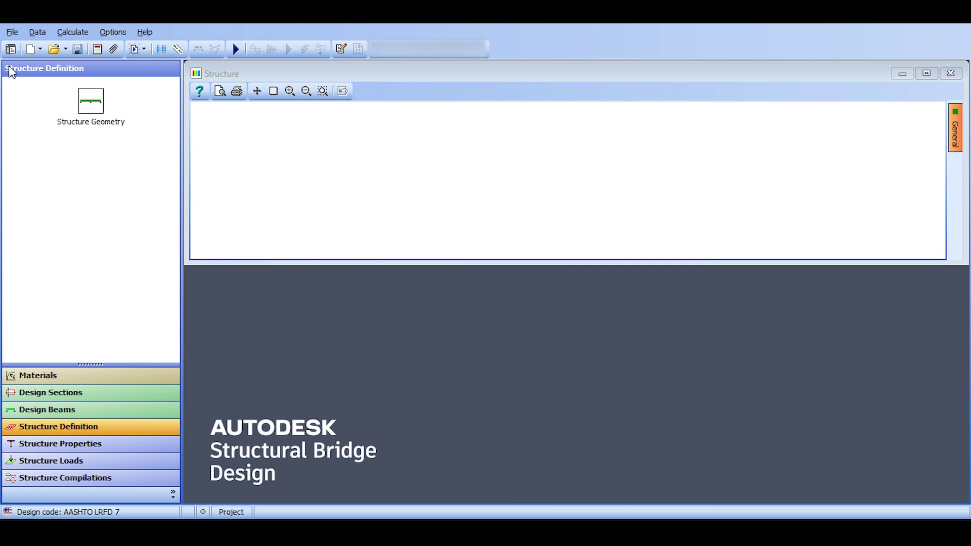
pyautogui.click(14, 33)
pyautogui.moveTo(36, 33)
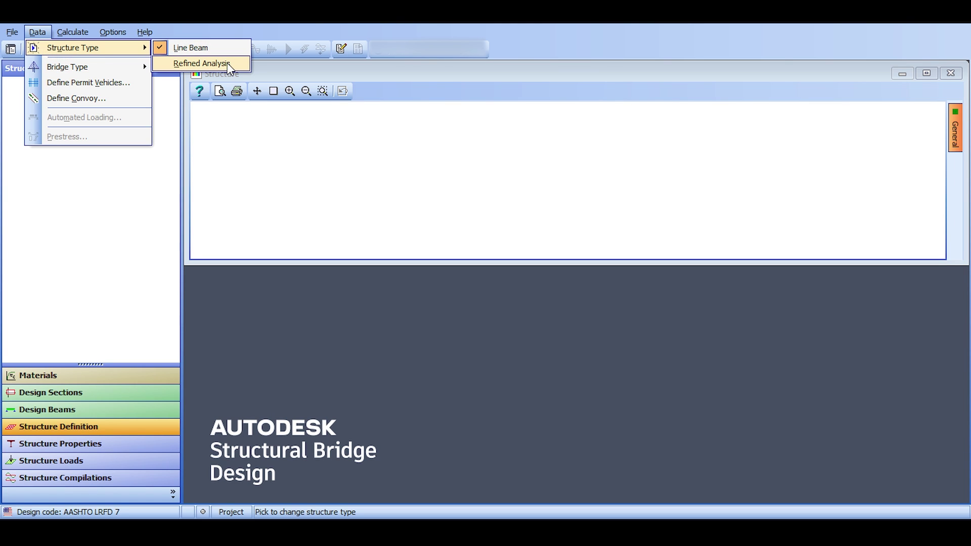
pyautogui.moveTo(104, 66)
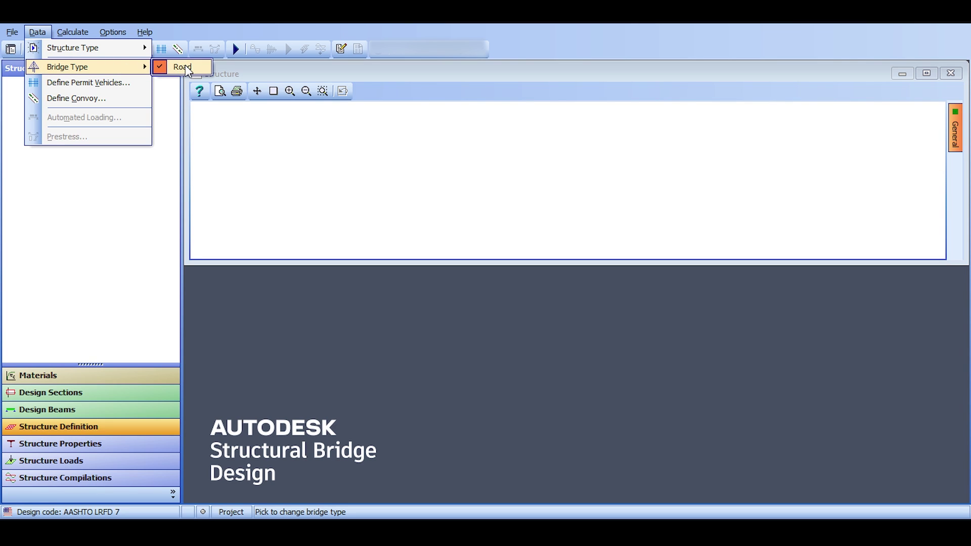
pyautogui.click(111, 83)
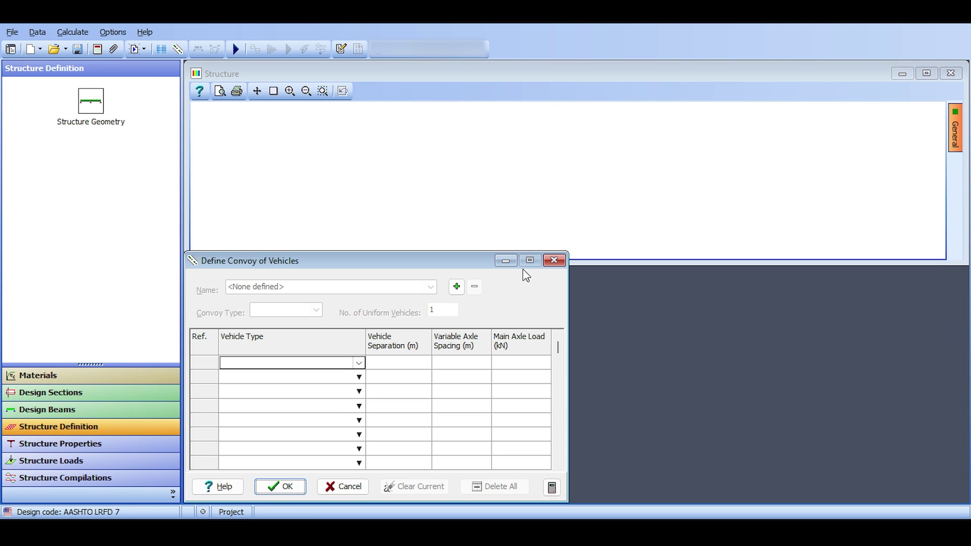
pyautogui.click(553, 260)
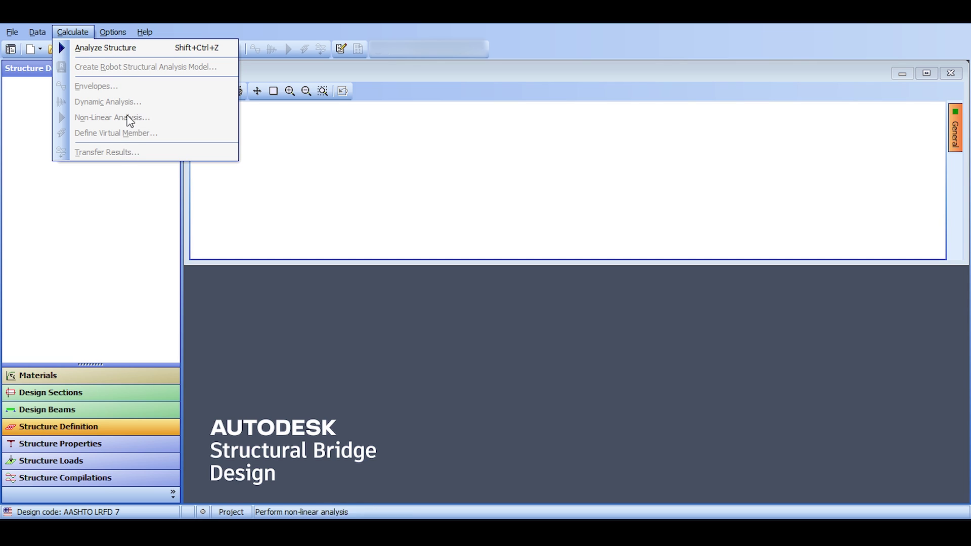
pyautogui.moveTo(117, 37)
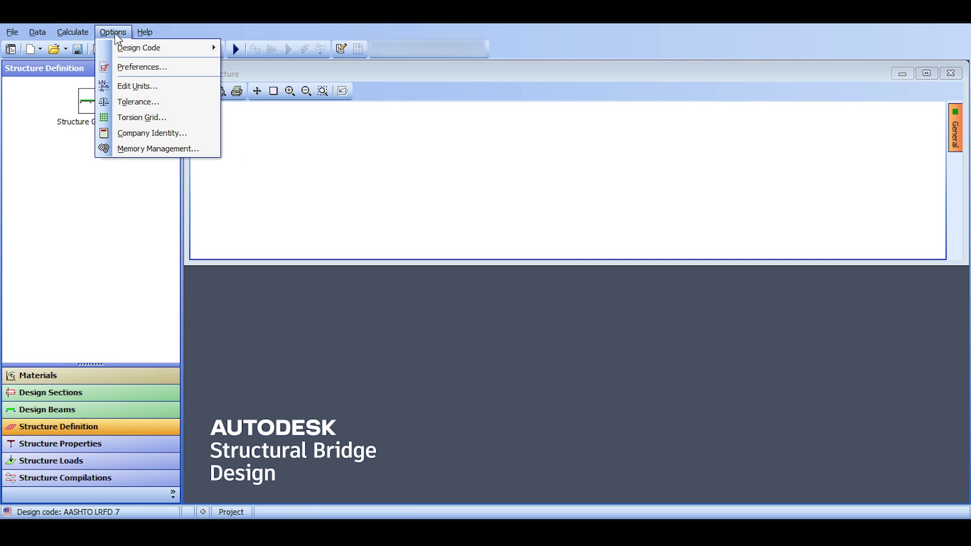
pyautogui.moveTo(154, 48)
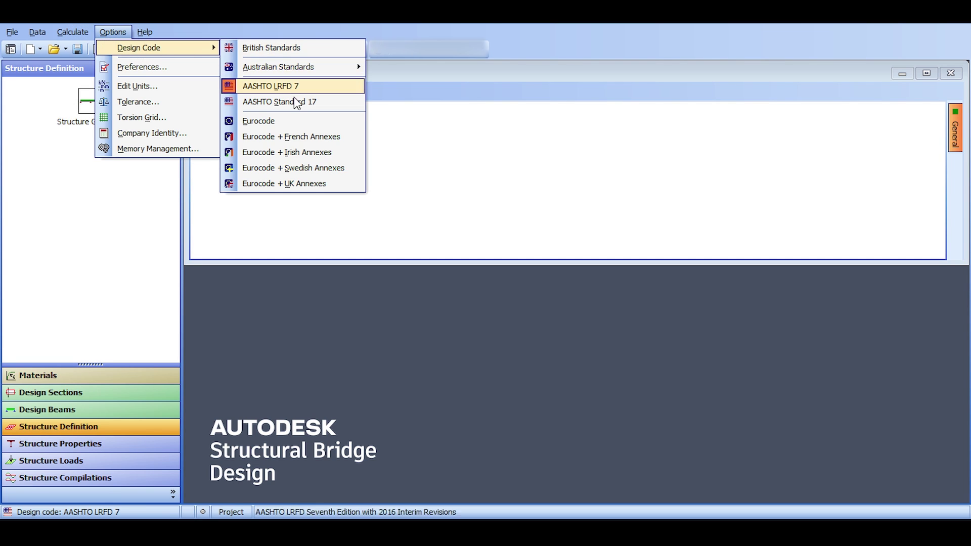
pyautogui.moveTo(291, 72)
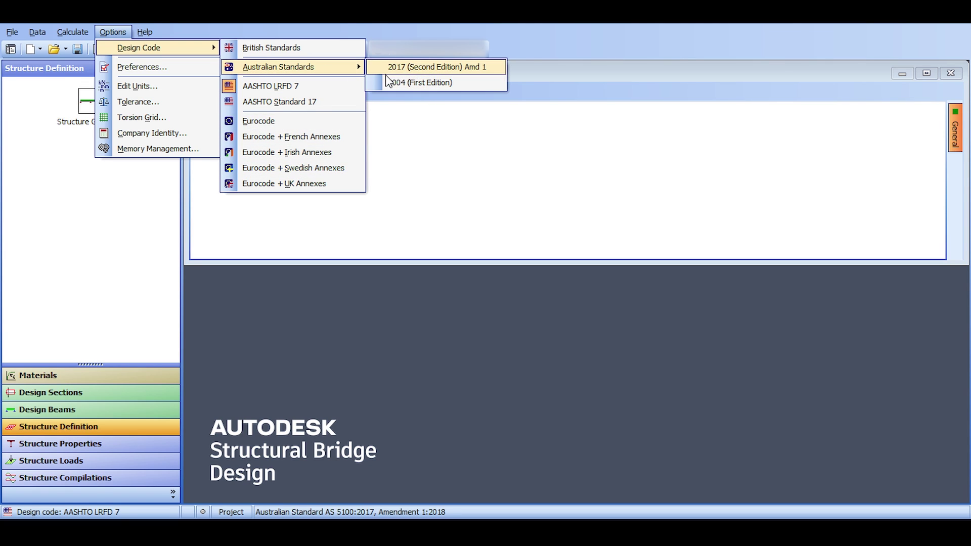
pyautogui.click(171, 65)
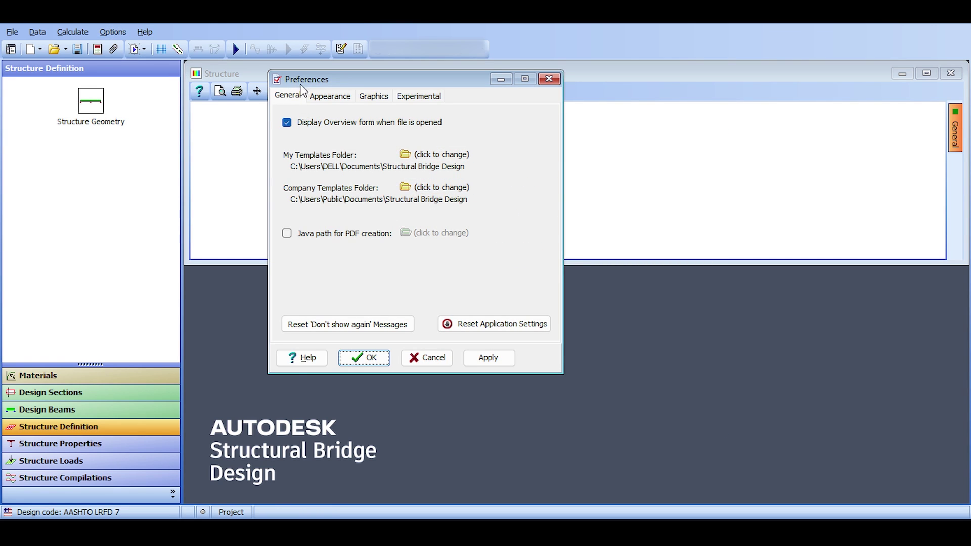
pyautogui.click(287, 95)
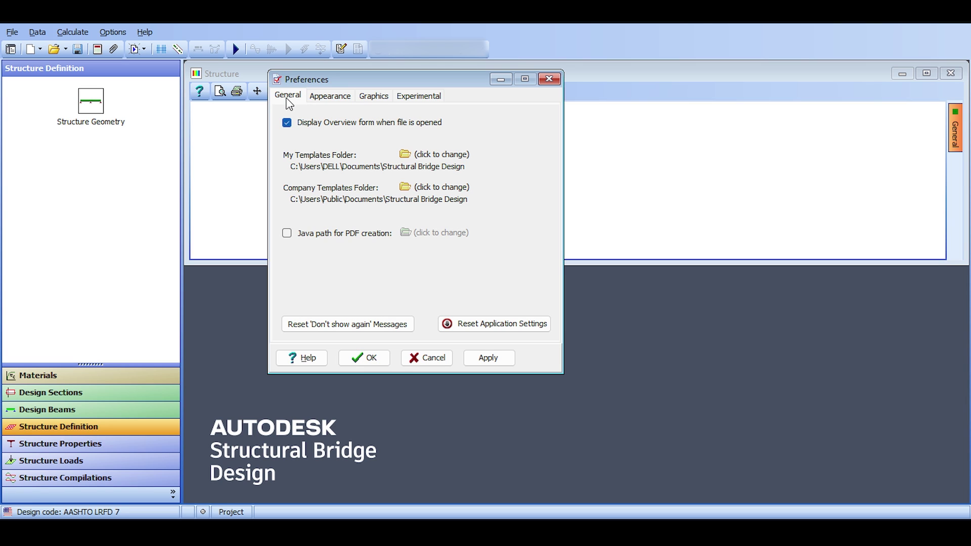
pyautogui.click(318, 97)
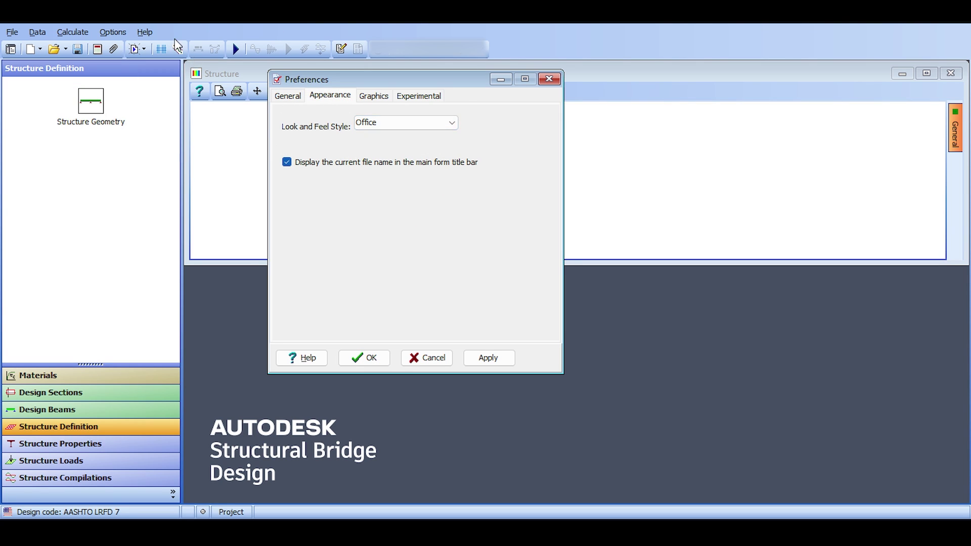
pyautogui.click(415, 124)
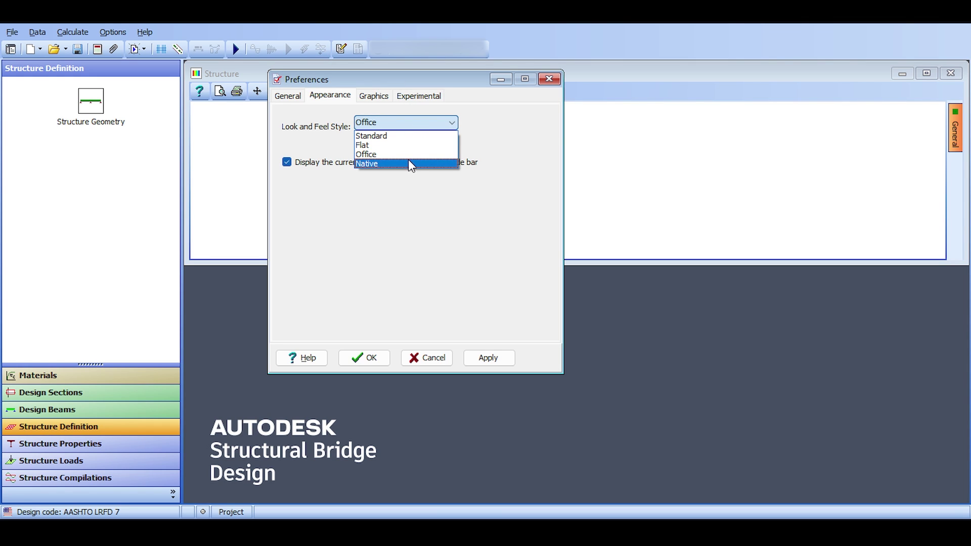
pyautogui.click(314, 111)
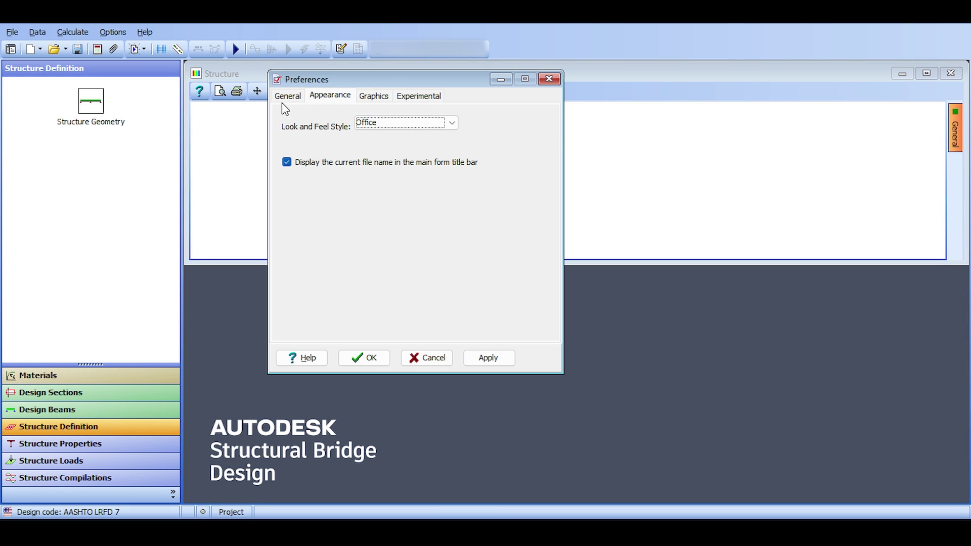
pyautogui.click(373, 96)
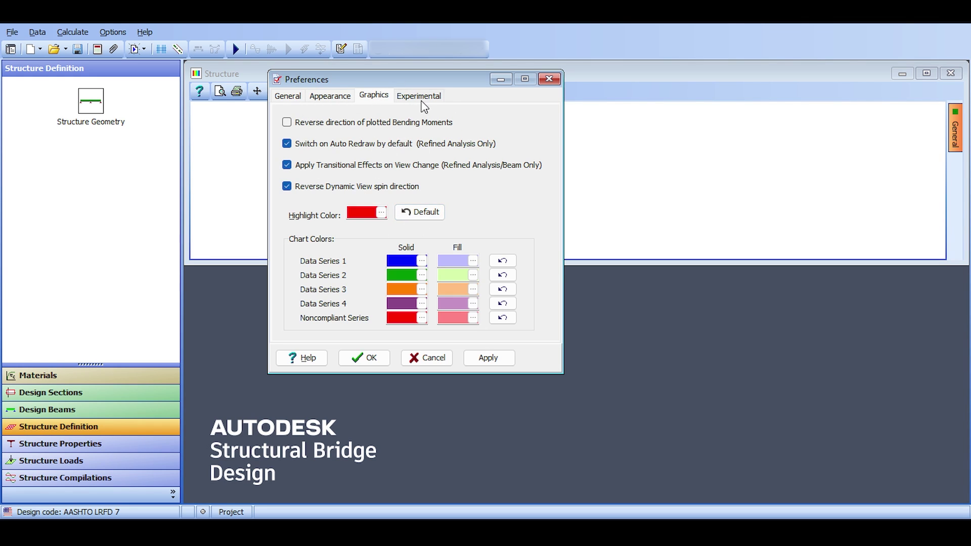
pyautogui.press('Escape')
# - Keep the setting-out coordinates length unit as meter in Edit Units and close the dialog
pyautogui.click(113, 31)
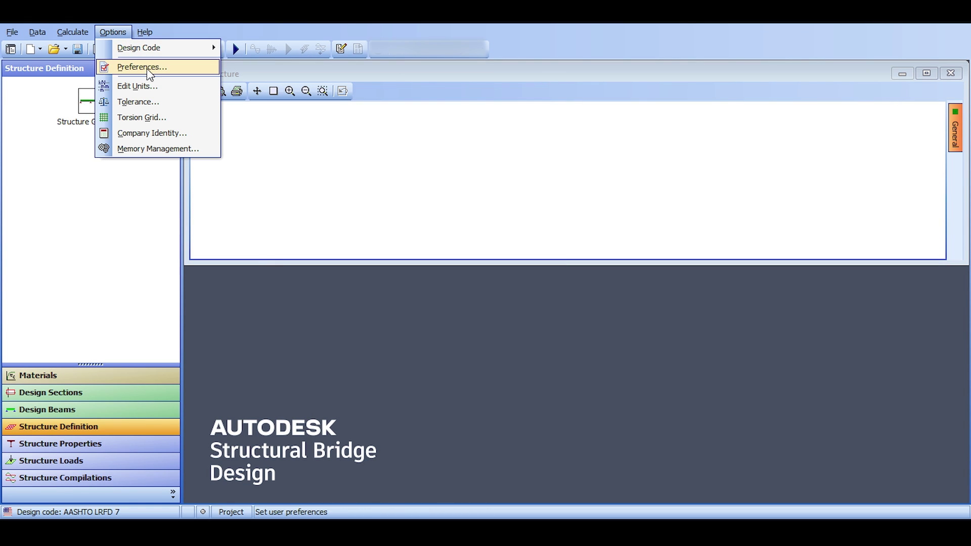
pyautogui.click(151, 86)
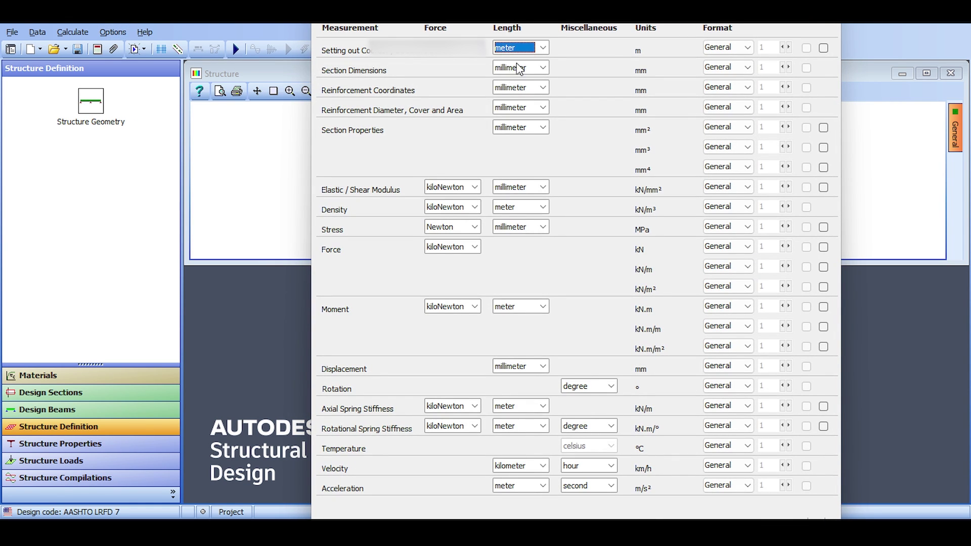
pyautogui.moveTo(588, 23); pyautogui.dragTo(549, 36)
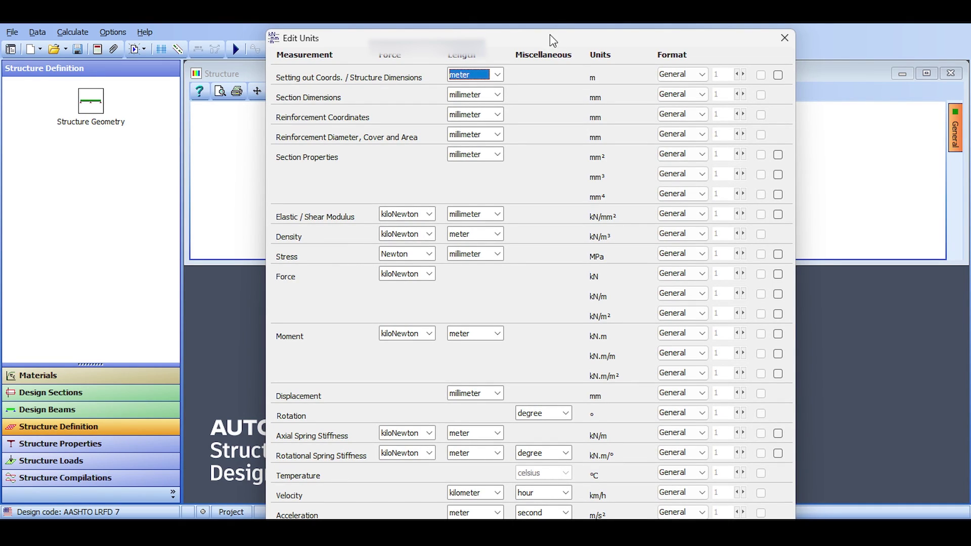
pyautogui.click(498, 75)
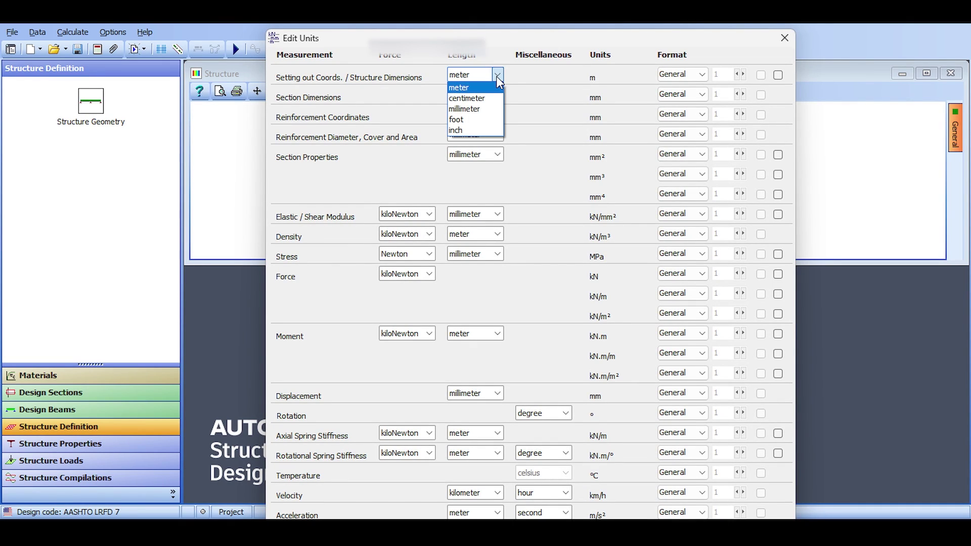
pyautogui.click(515, 85)
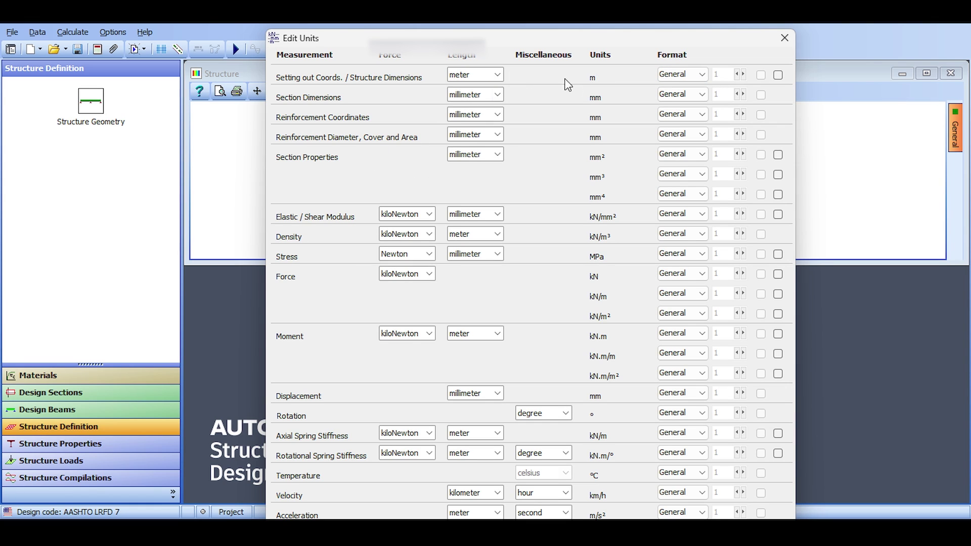
pyautogui.click(784, 38)
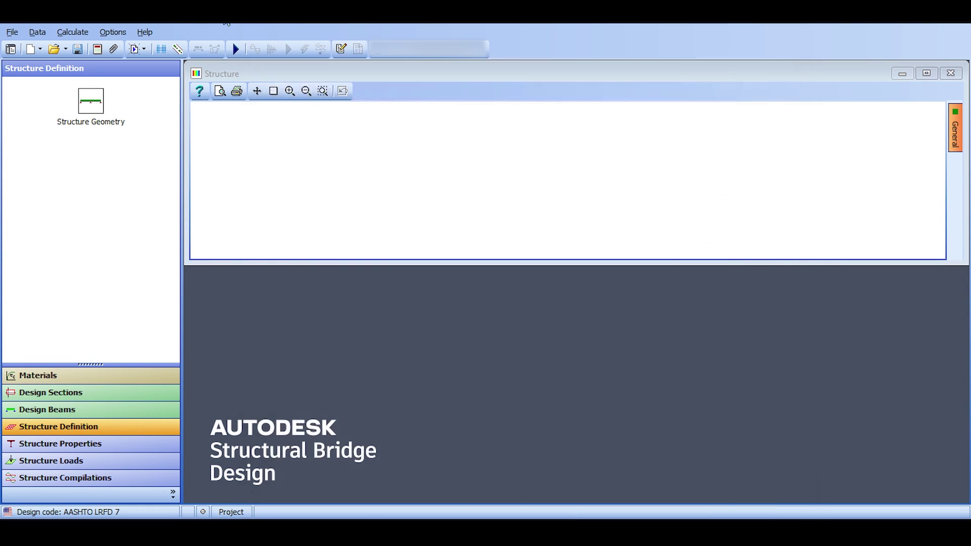
pyautogui.click(113, 32)
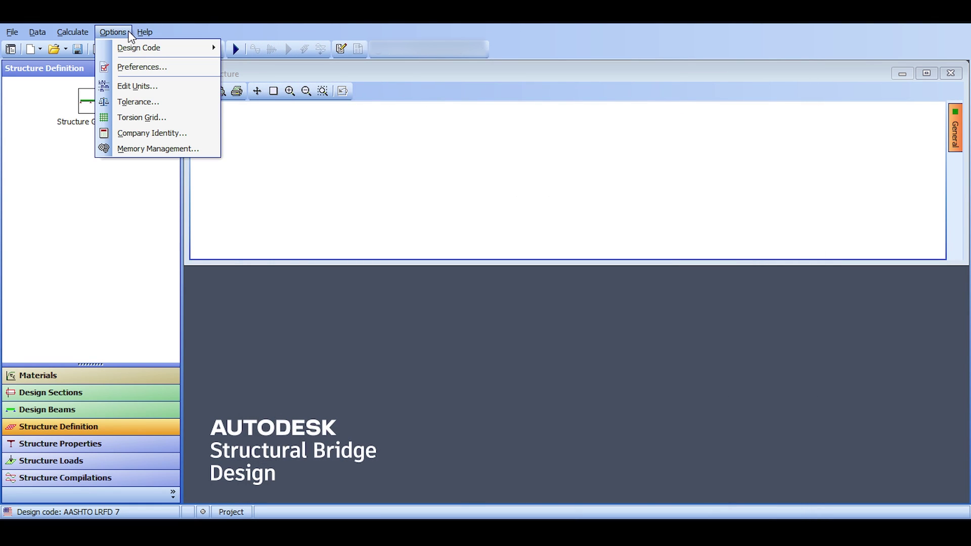
pyautogui.click(138, 102)
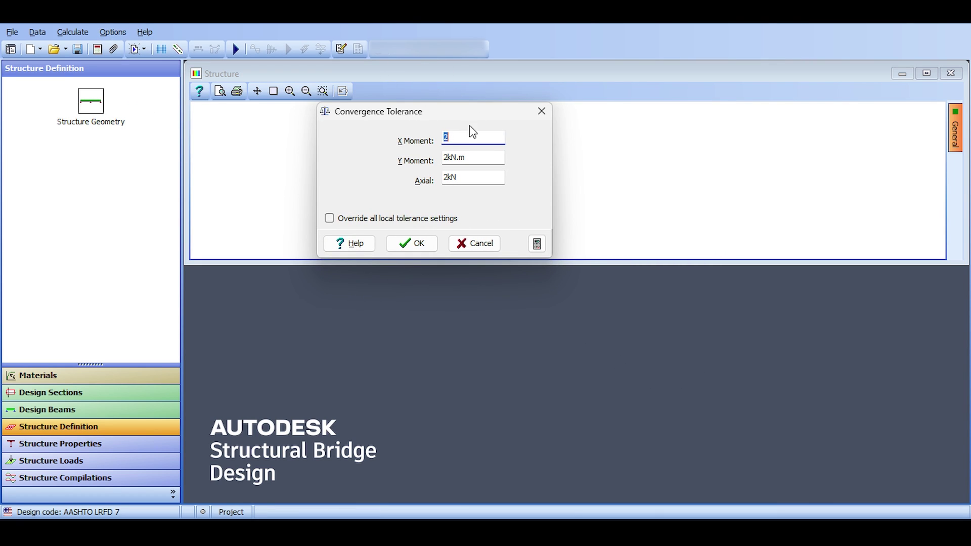
pyautogui.click(541, 111)
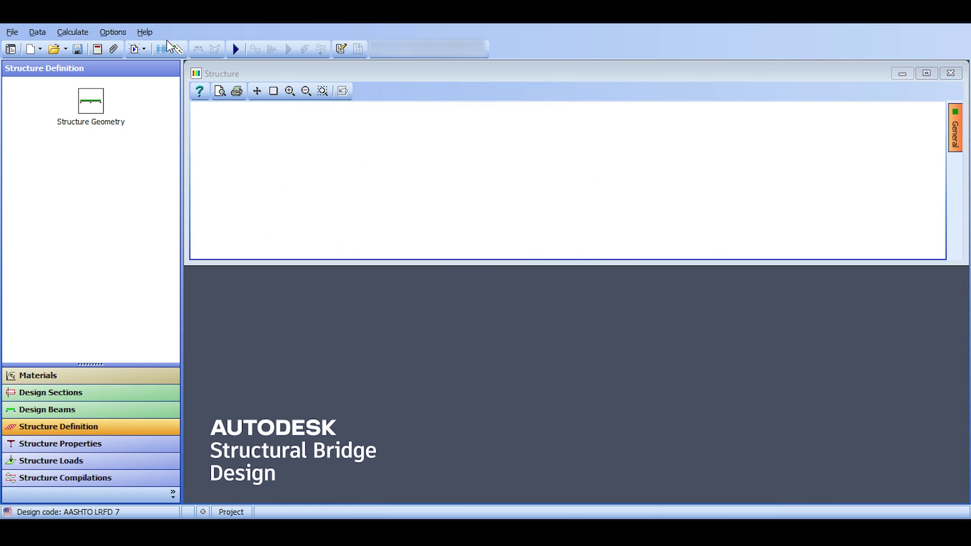
pyautogui.click(103, 33)
pyautogui.click(139, 117)
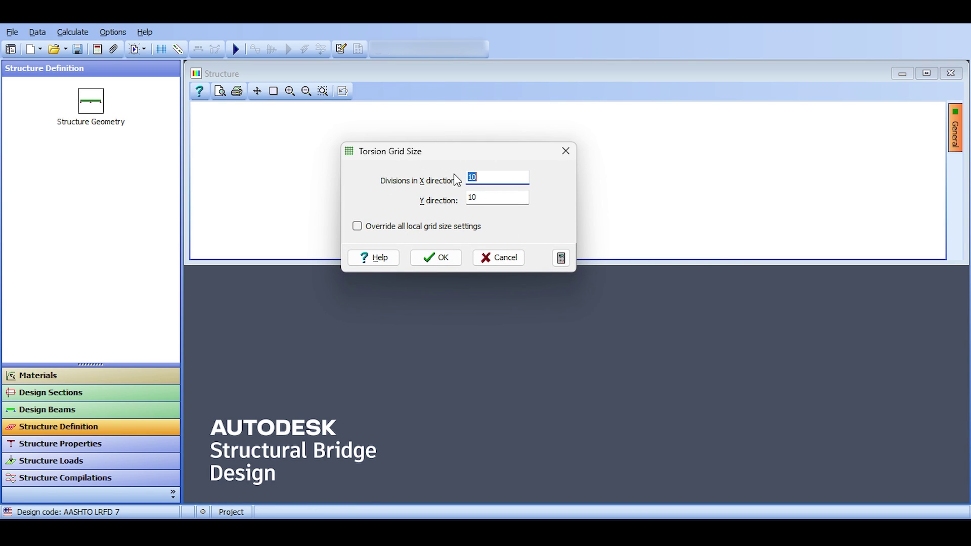
pyautogui.moveTo(464, 152); pyautogui.dragTo(452, 148)
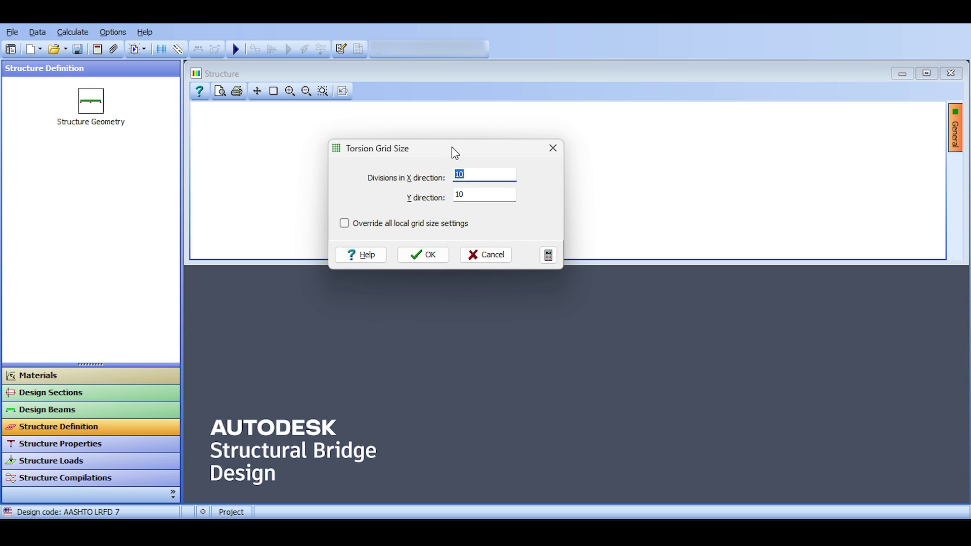
pyautogui.click(557, 151)
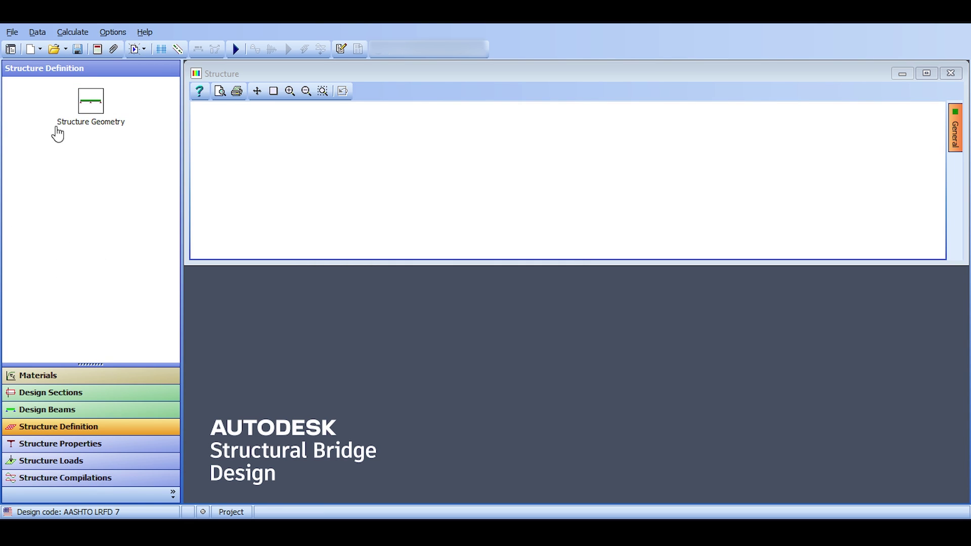
# - Enter an organization name and address in Company Identity, then discard the changes unsaved
pyautogui.click(112, 32)
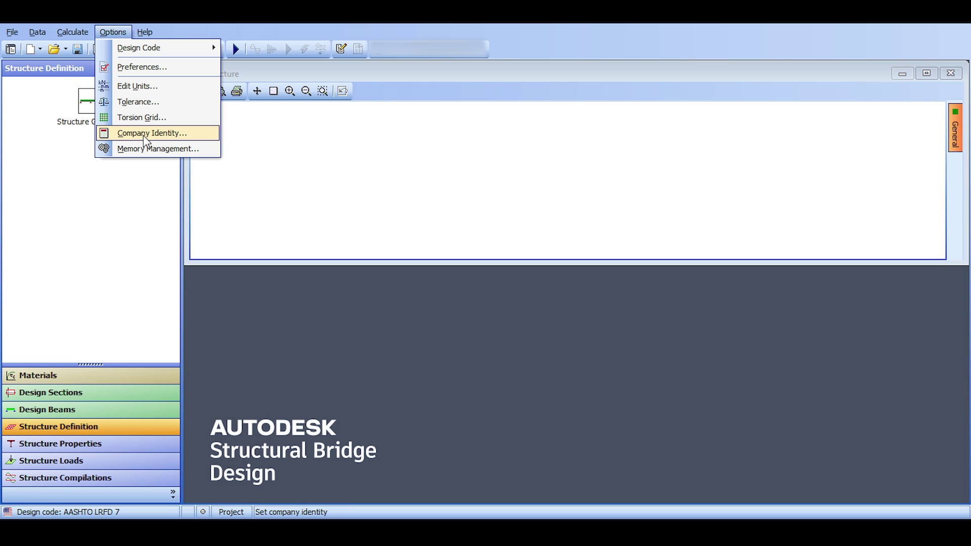
pyautogui.click(143, 133)
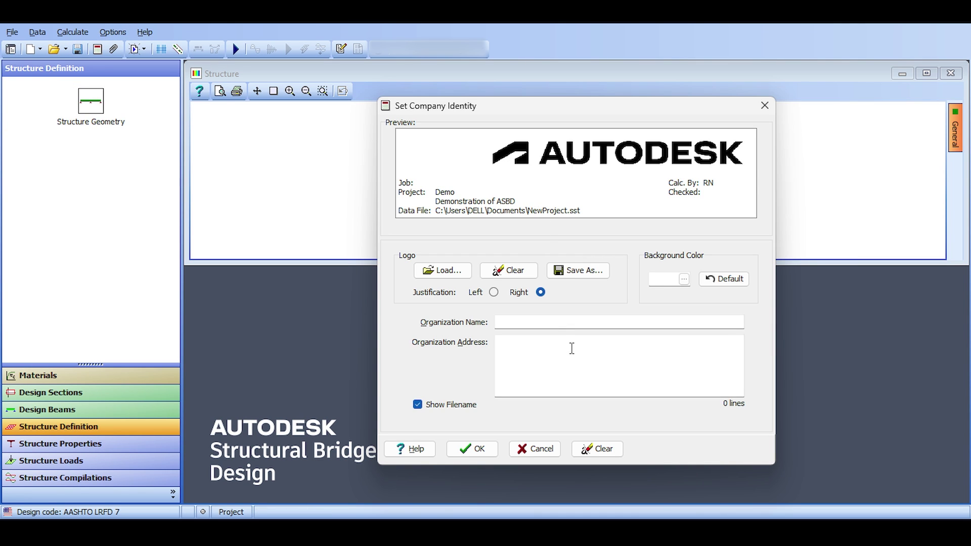
pyautogui.click(569, 323)
pyautogui.press('Tab')
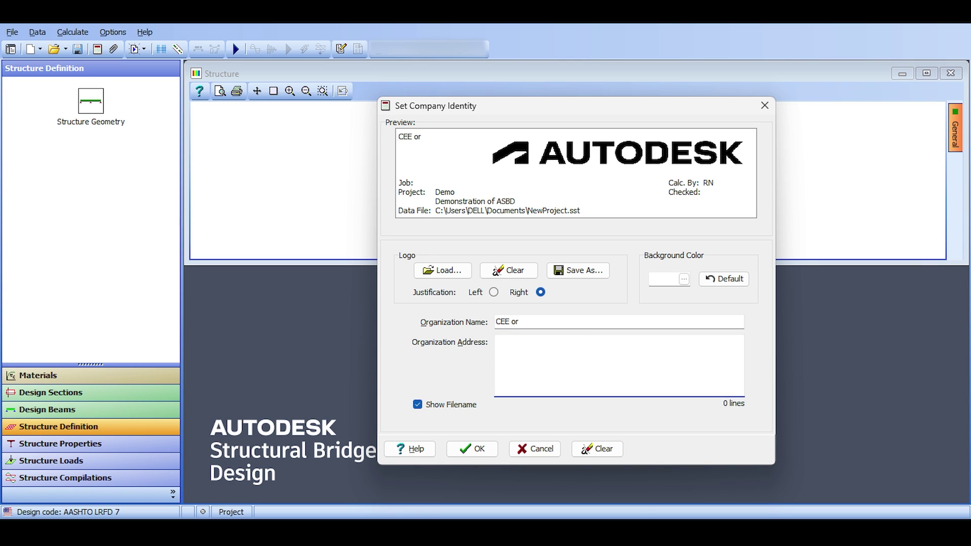
pyautogui.write('YT avenue 553')
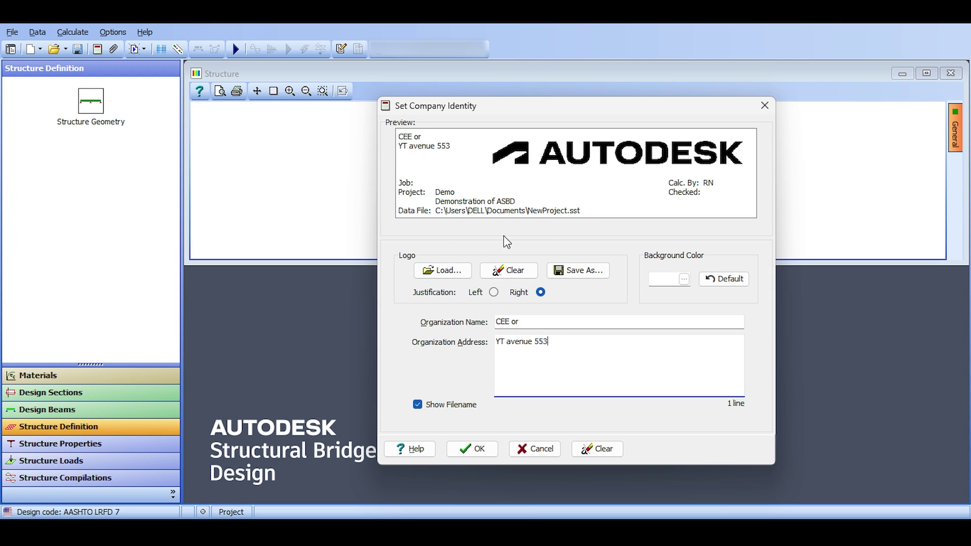
pyautogui.click(684, 279)
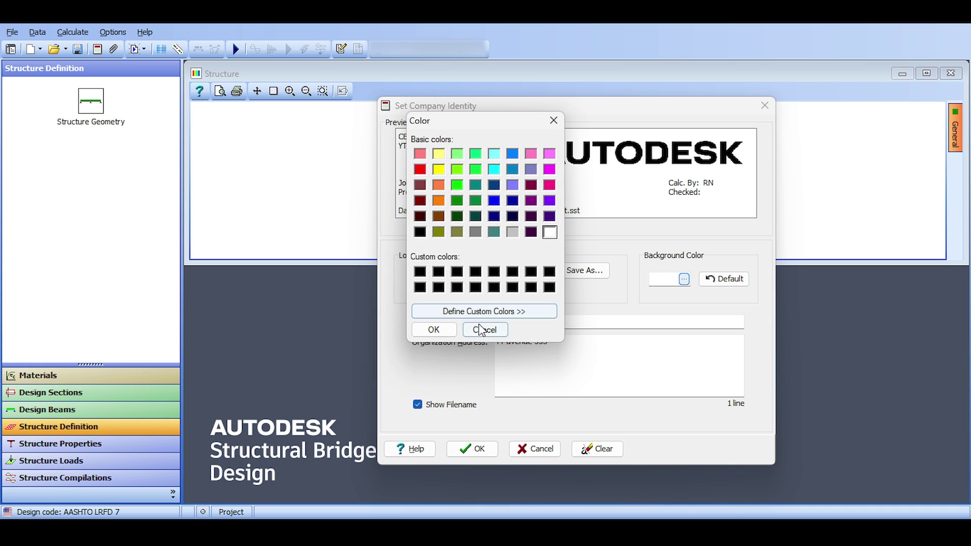
pyautogui.click(478, 324)
pyautogui.press('Escape')
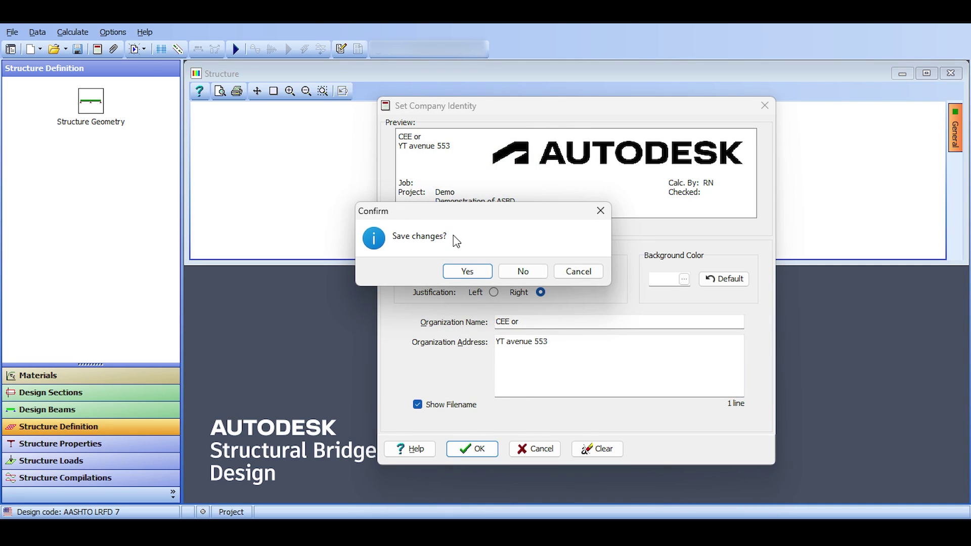
pyautogui.click(517, 270)
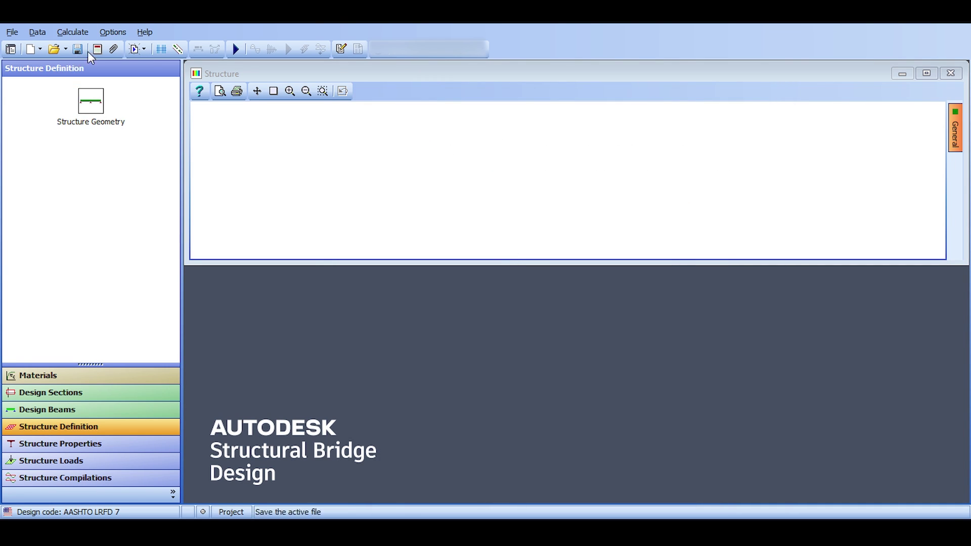
pyautogui.click(112, 31)
# - Close Memory Management unchanged, keeping 25 Mb database and 15 Mb core memory
pyautogui.click(154, 150)
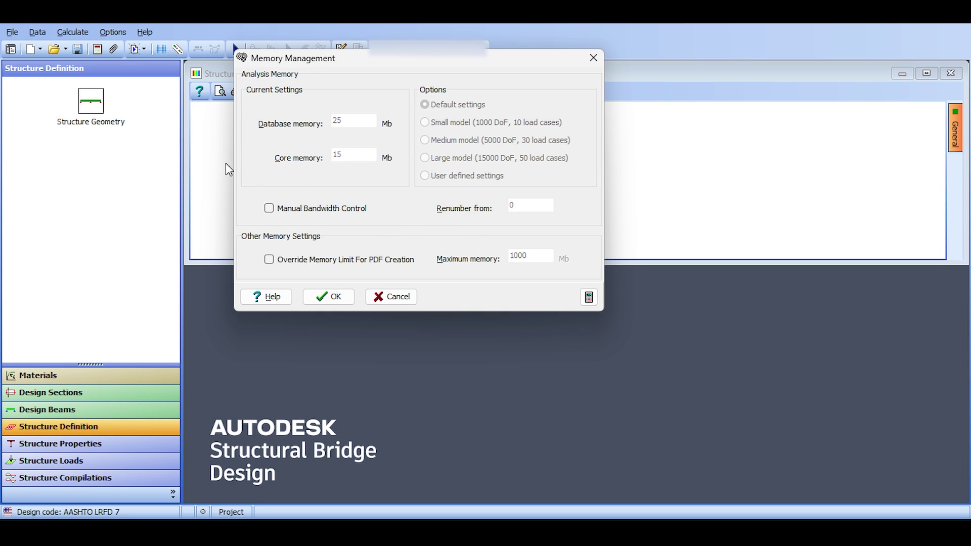
pyautogui.click(388, 297)
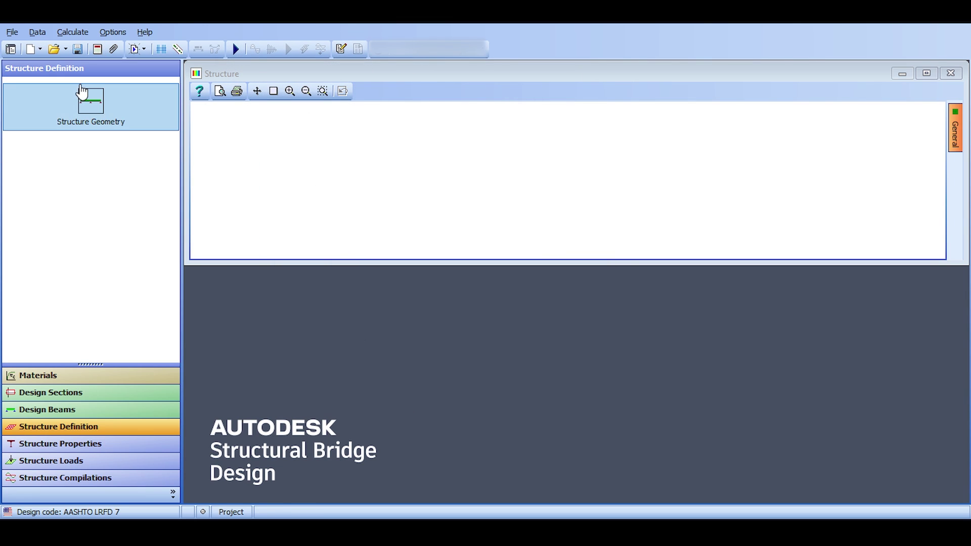
# - Add a new prestressing steel material under Material Properties
pyautogui.click(57, 377)
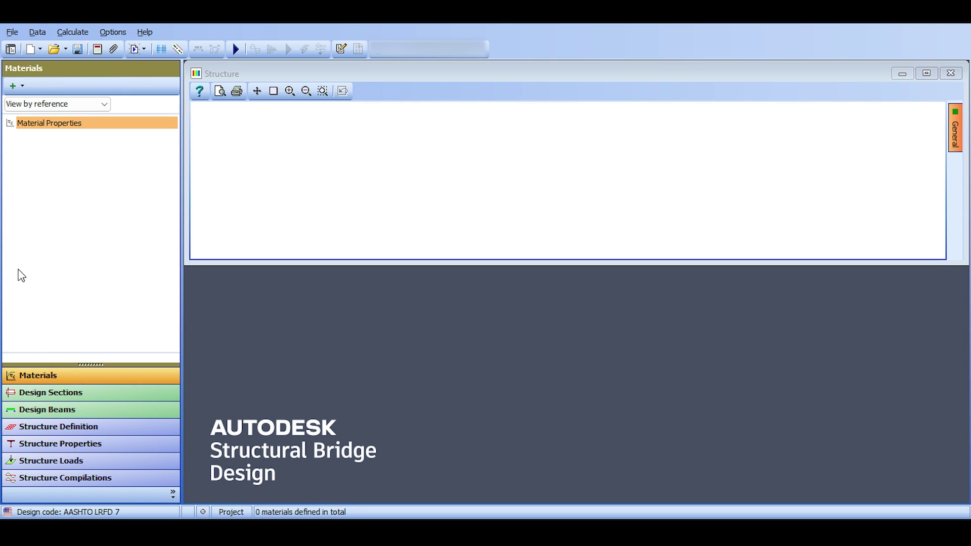
pyautogui.rightClick(35, 127)
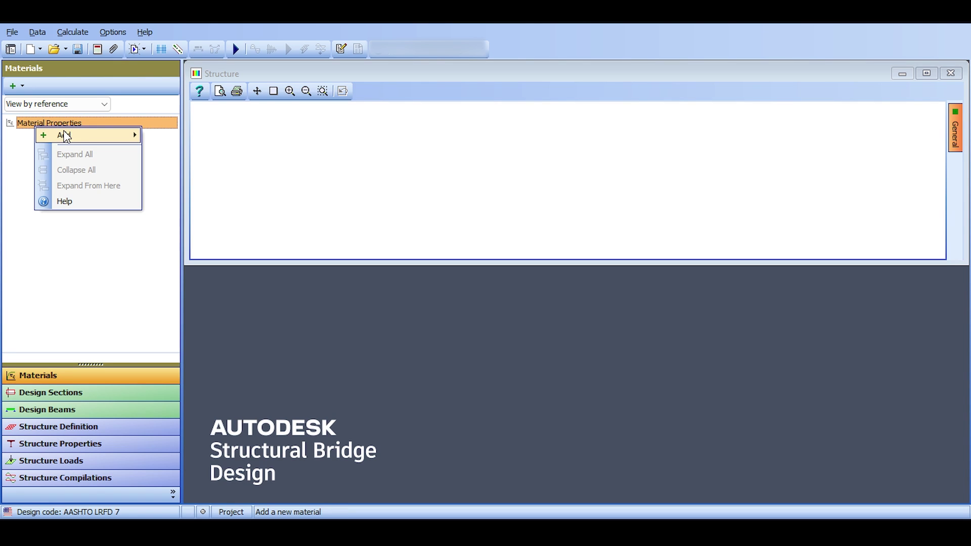
pyautogui.moveTo(65, 131)
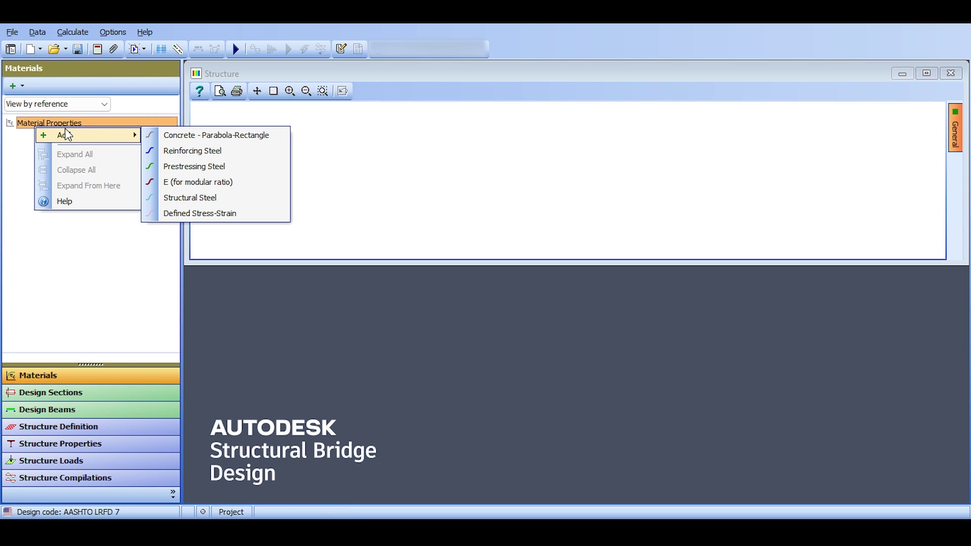
pyautogui.click(216, 170)
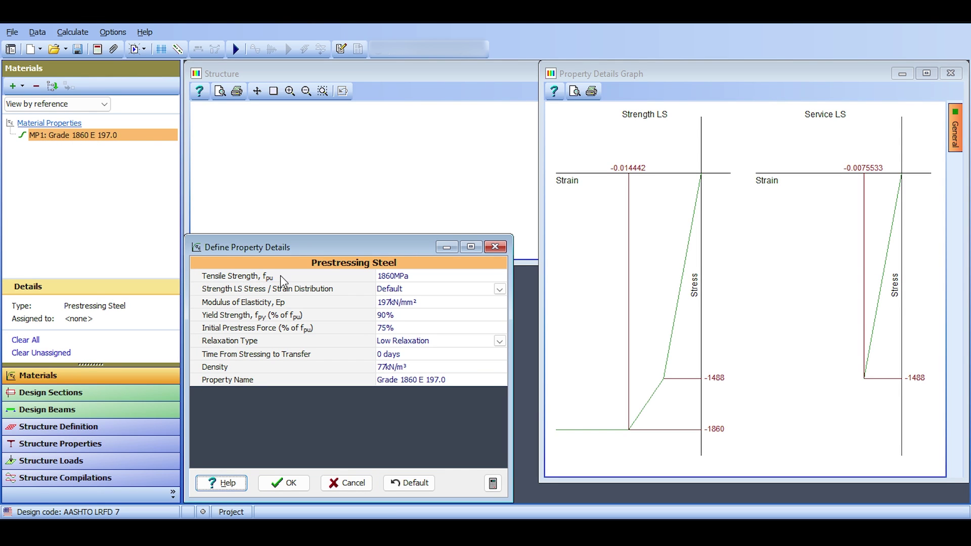
# - Keep the 1860MPa tensile strength and review Grade 1860 E 197.0 and its stress–strain graphs
pyautogui.click(435, 276)
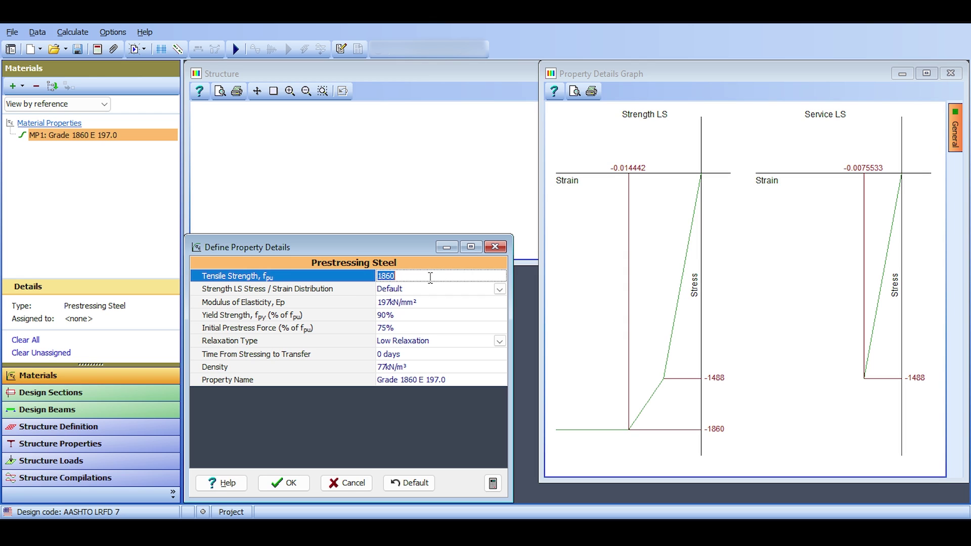
pyautogui.click(461, 286)
pyautogui.click(419, 275)
pyautogui.click(293, 290)
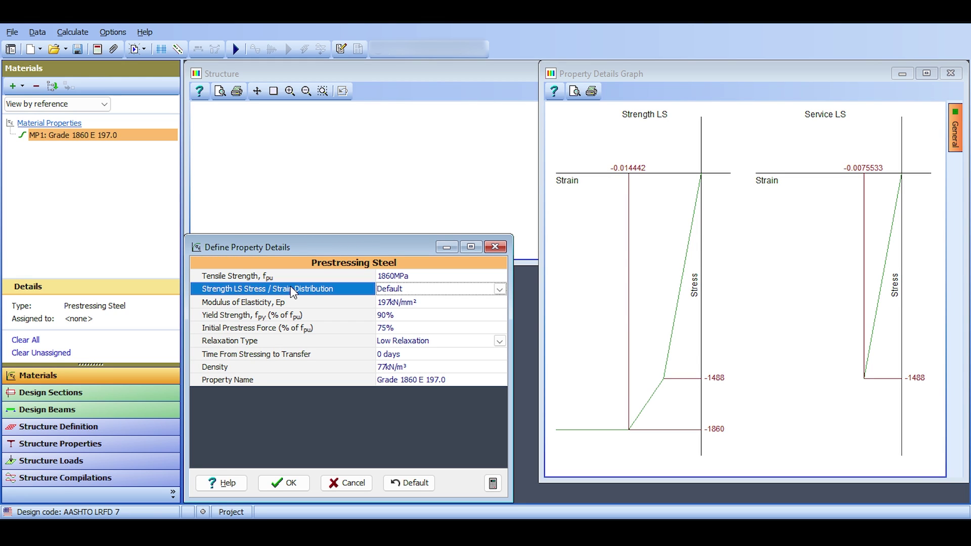
pyautogui.click(272, 278)
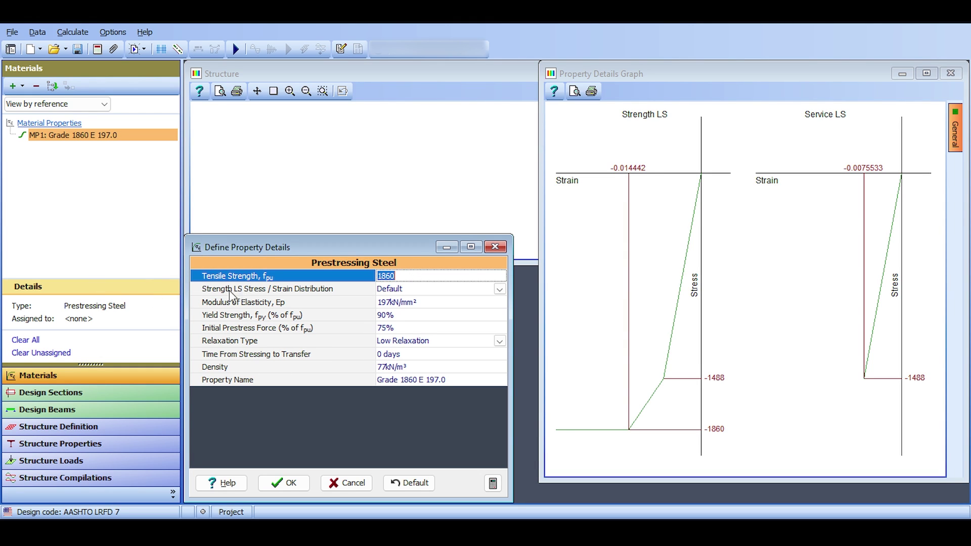
pyautogui.click(242, 381)
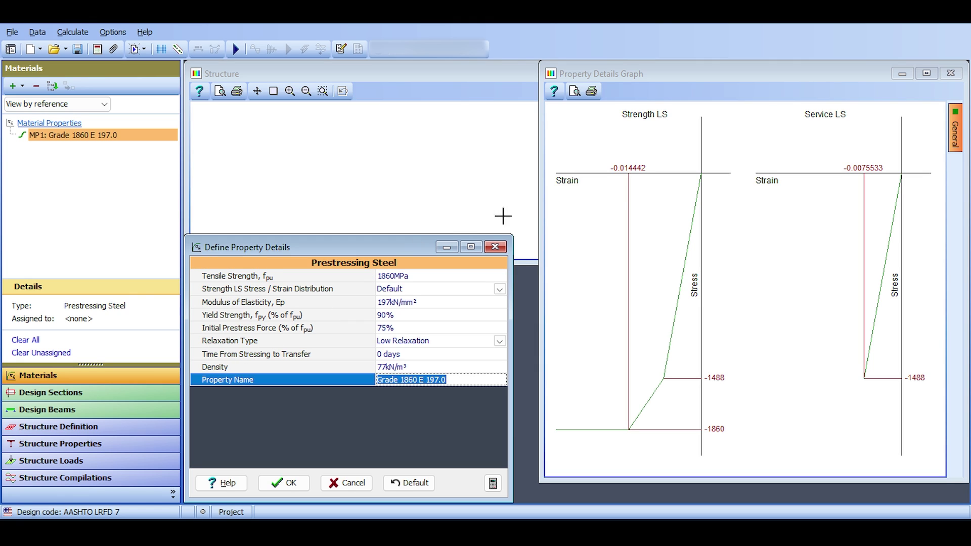
pyautogui.click(632, 176)
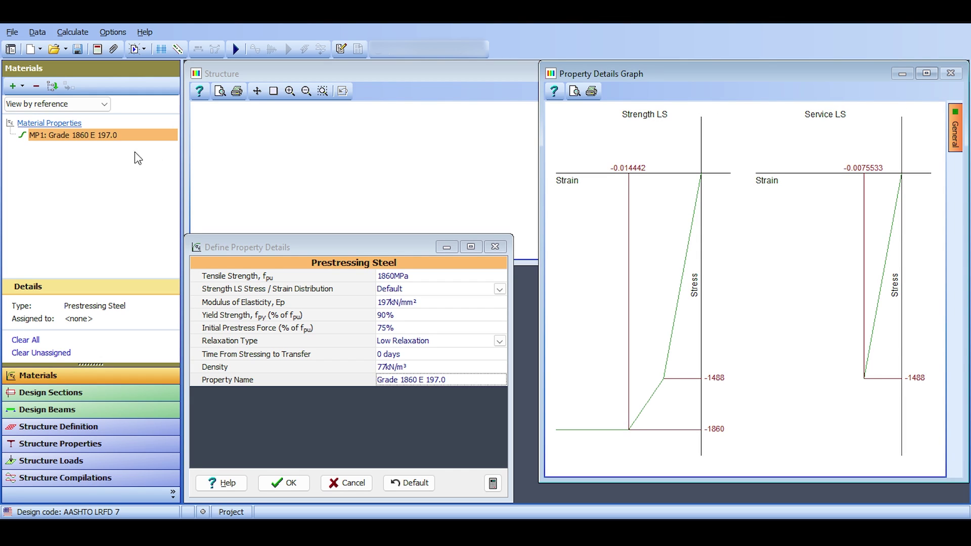
pyautogui.click(97, 135)
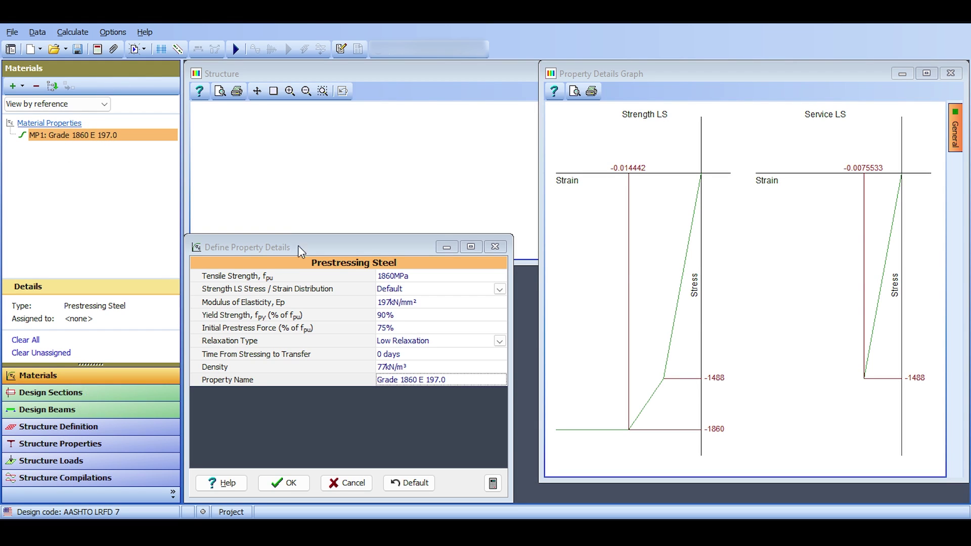
# - Confirm the prestressing steel, then add a concrete beam section using the I-Girder range
pyautogui.click(279, 483)
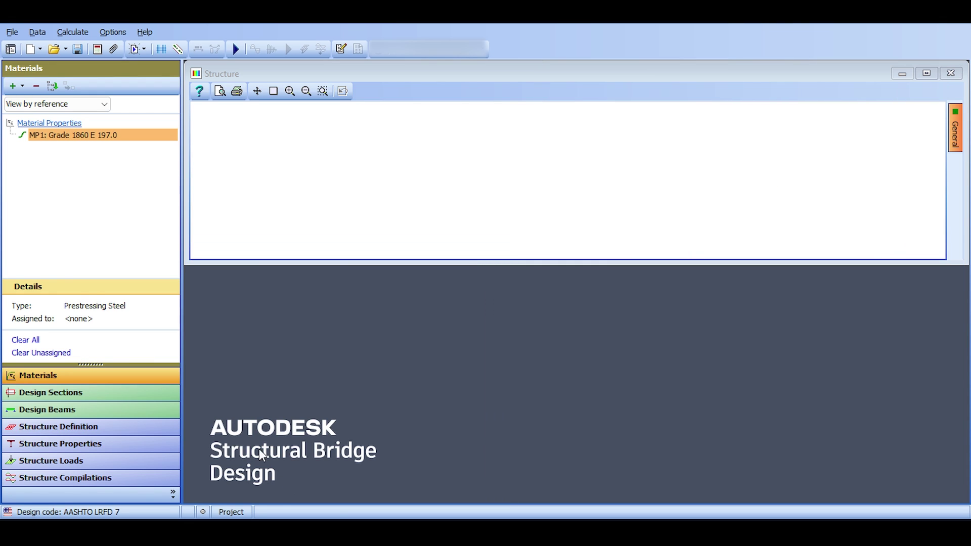
pyautogui.click(72, 389)
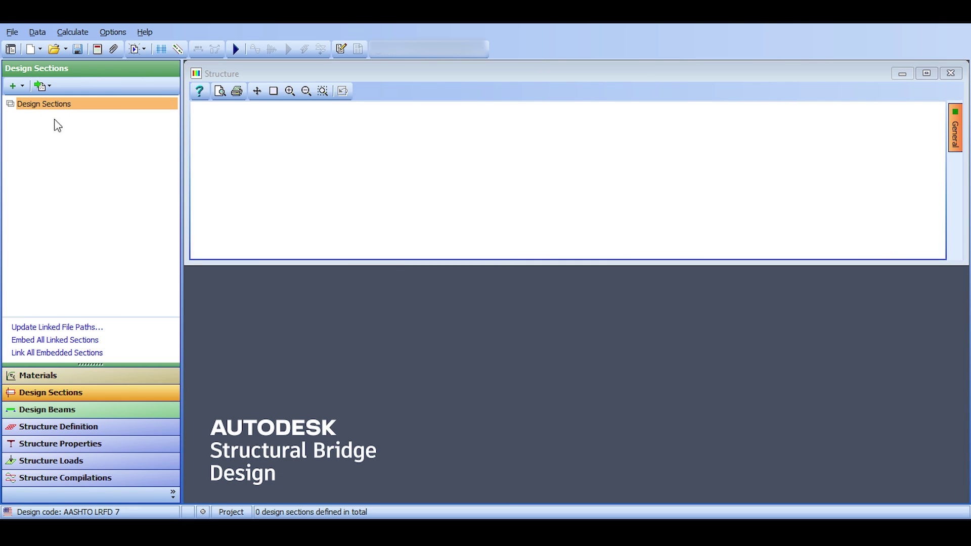
pyautogui.rightClick(53, 105)
pyautogui.moveTo(151, 113)
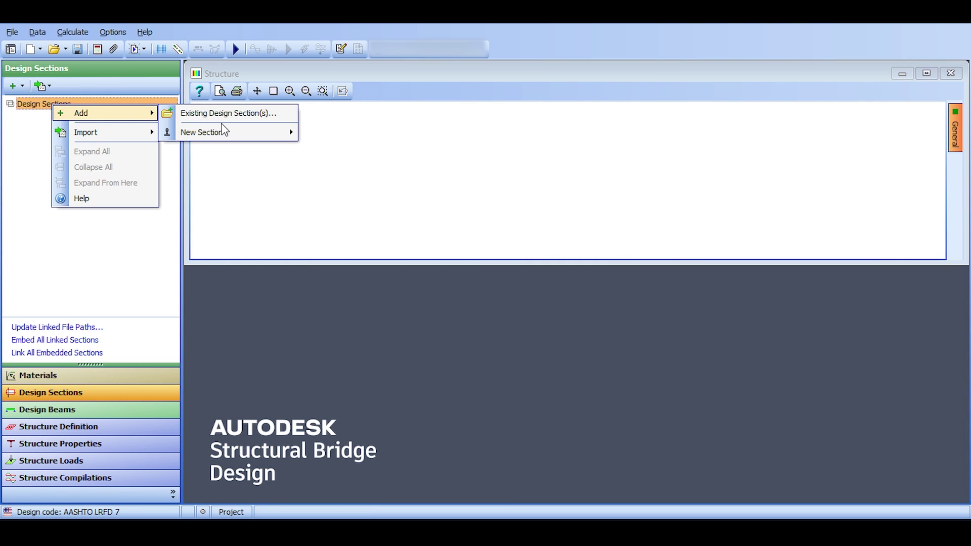
pyautogui.moveTo(227, 131)
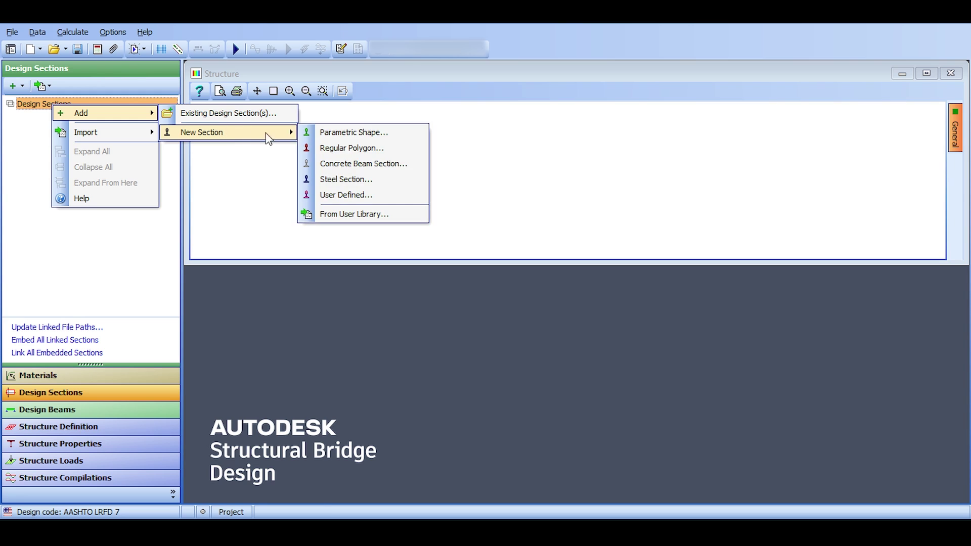
pyautogui.click(356, 165)
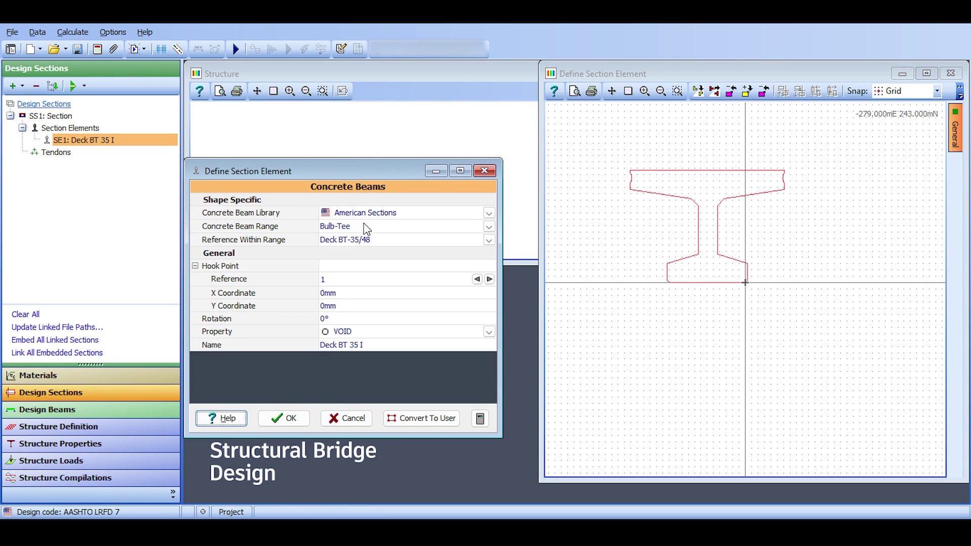
pyautogui.click(366, 229)
pyautogui.click(488, 226)
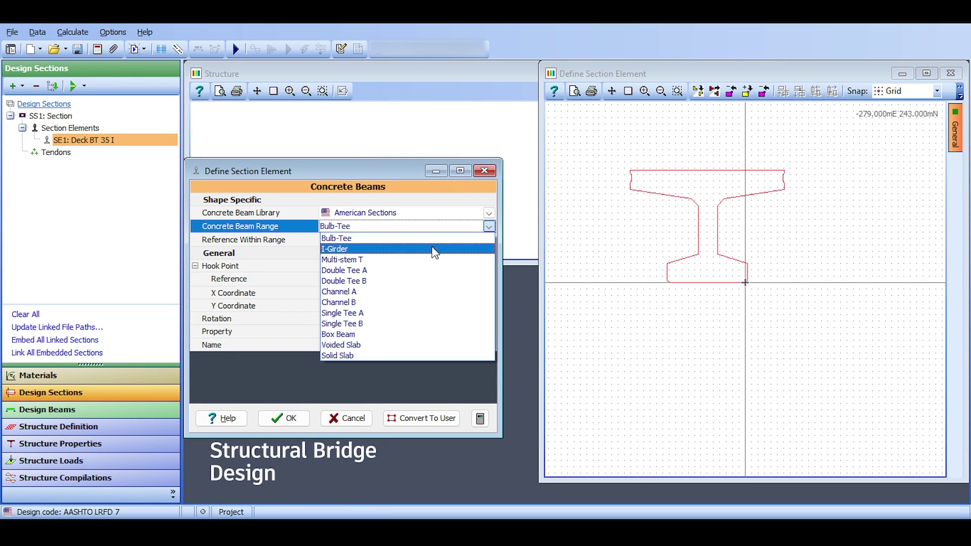
pyautogui.click(434, 250)
pyautogui.click(277, 424)
# - Reopen the GIRDER I element and leave its material property as VOID
pyautogui.rightClick(75, 144)
pyautogui.doubleClick(65, 140)
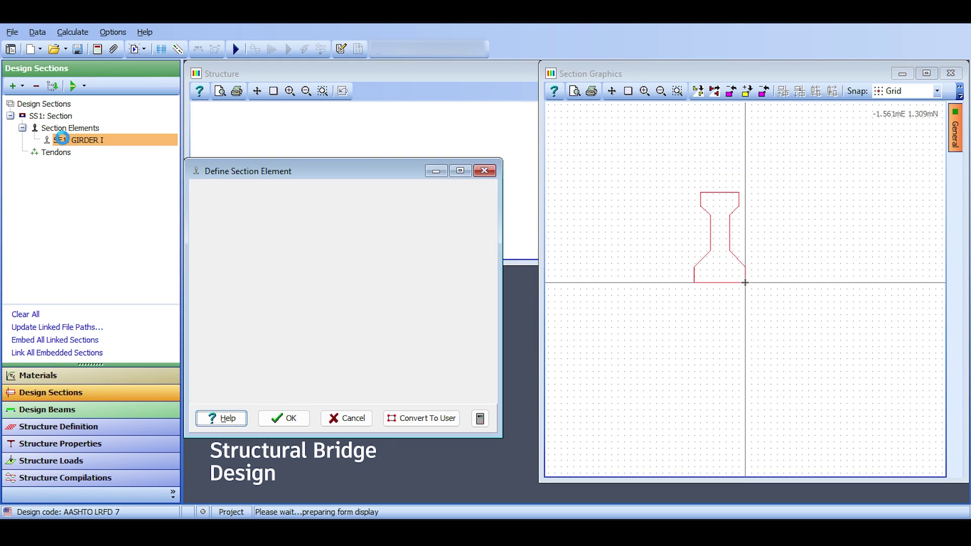
pyautogui.click(367, 331)
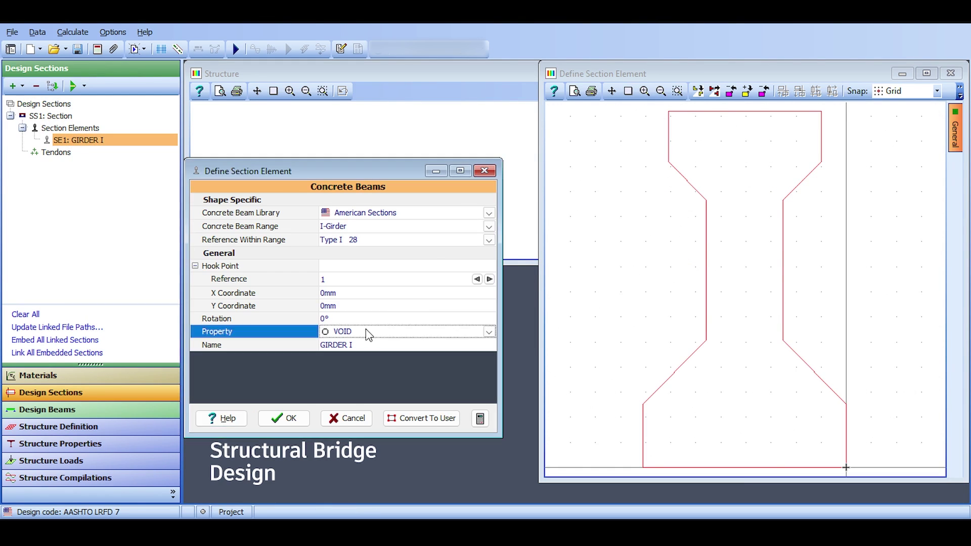
pyautogui.click(494, 329)
pyautogui.click(493, 329)
pyautogui.click(493, 329)
pyautogui.click(493, 329)
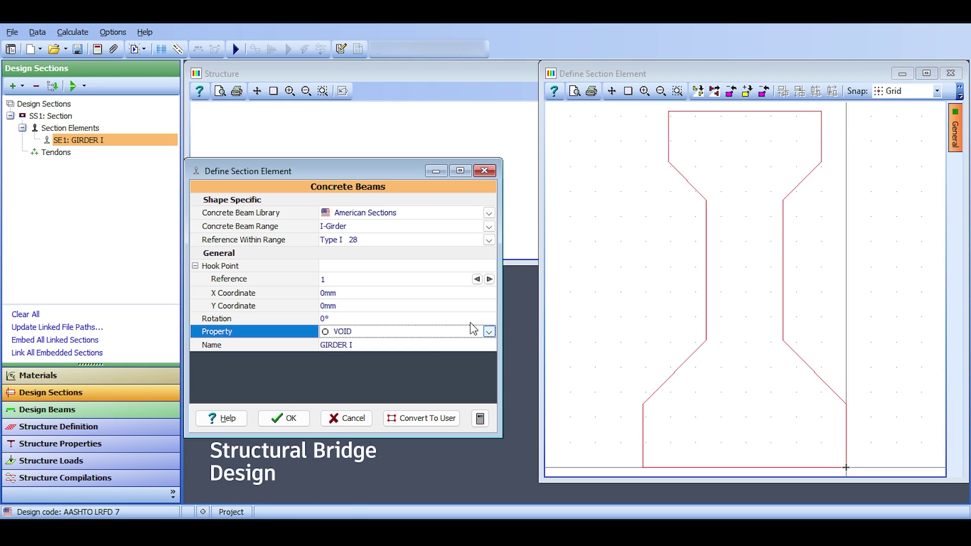
pyautogui.click(63, 366)
# - Add a Parabola-Rectangle concrete material, accepting the C40 properties
pyautogui.rightClick(59, 123)
pyautogui.moveTo(127, 132)
pyautogui.click(214, 133)
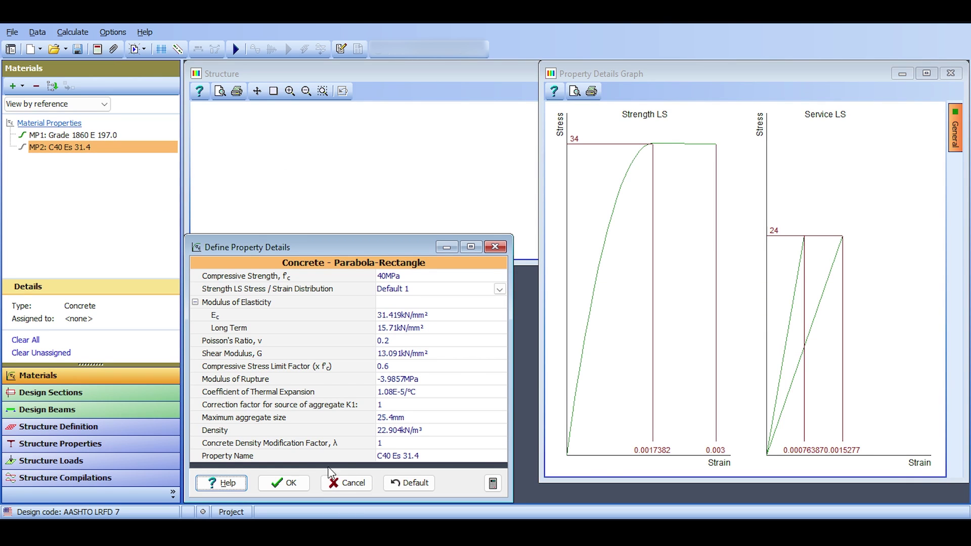
pyautogui.click(284, 482)
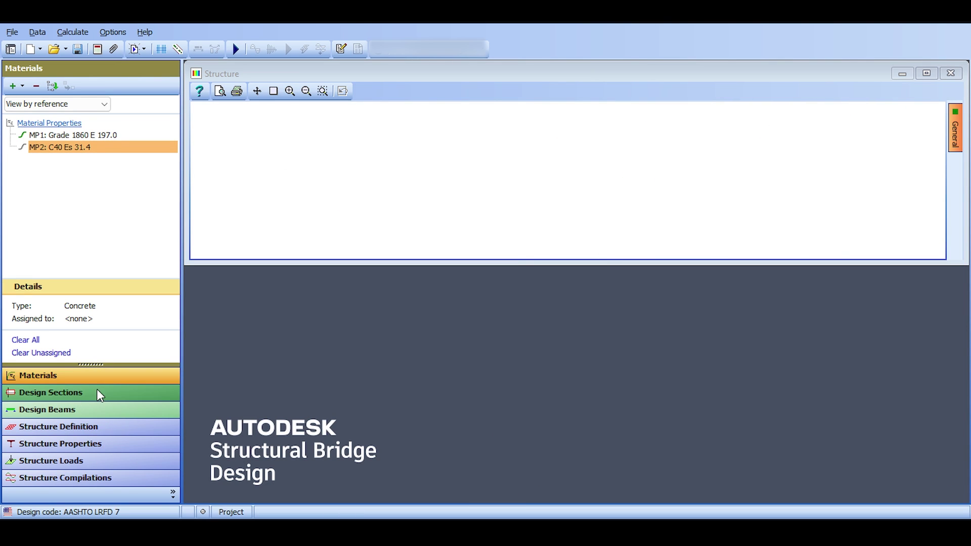
# - Assign MP2 C40 Es 31.4 concrete to the GIRDER I element and generate its tendons
pyautogui.click(100, 394)
pyautogui.doubleClick(76, 140)
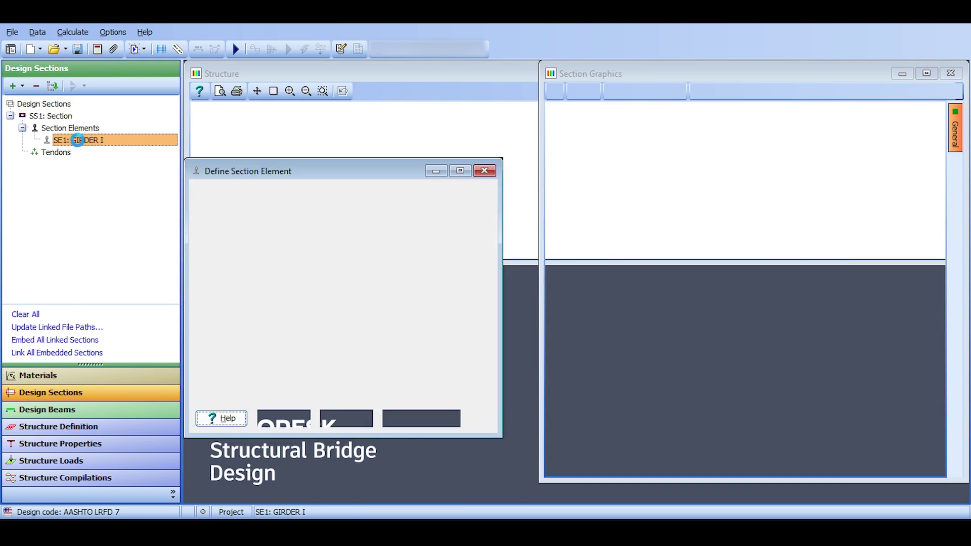
pyautogui.click(402, 320)
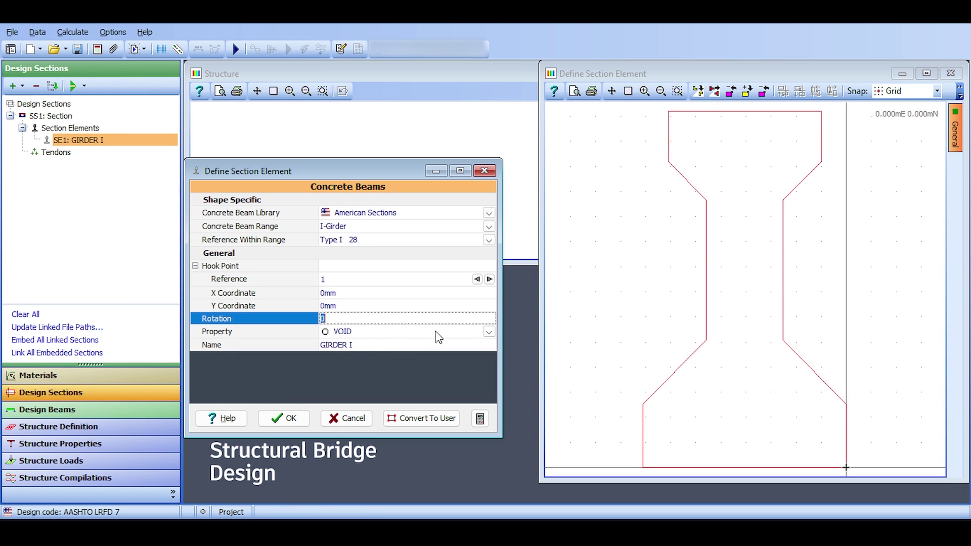
pyautogui.click(488, 332)
pyautogui.click(426, 353)
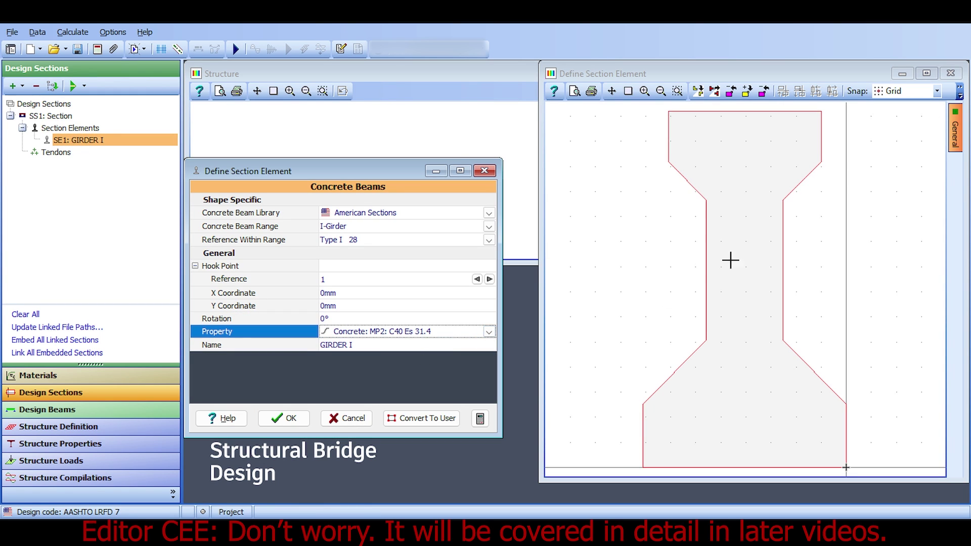
pyautogui.click(283, 418)
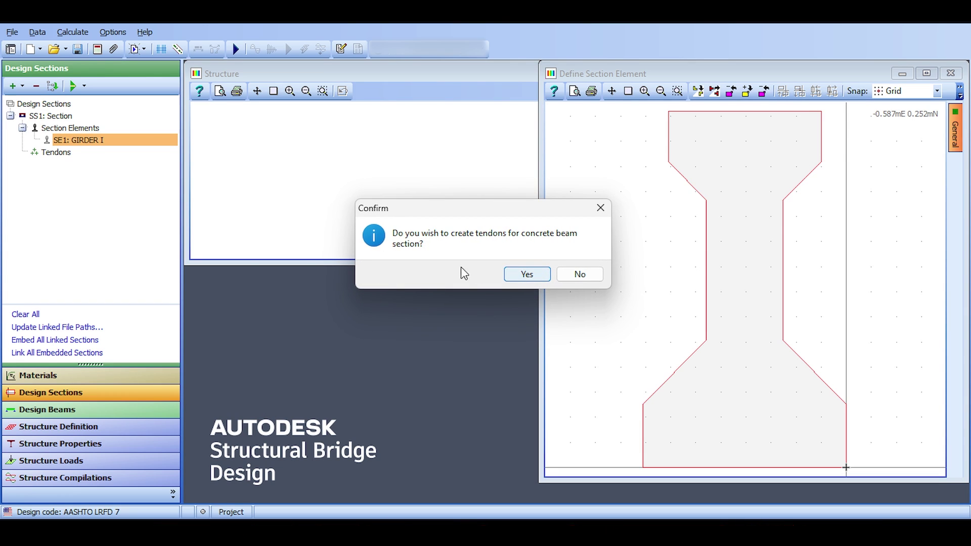
pyautogui.click(509, 275)
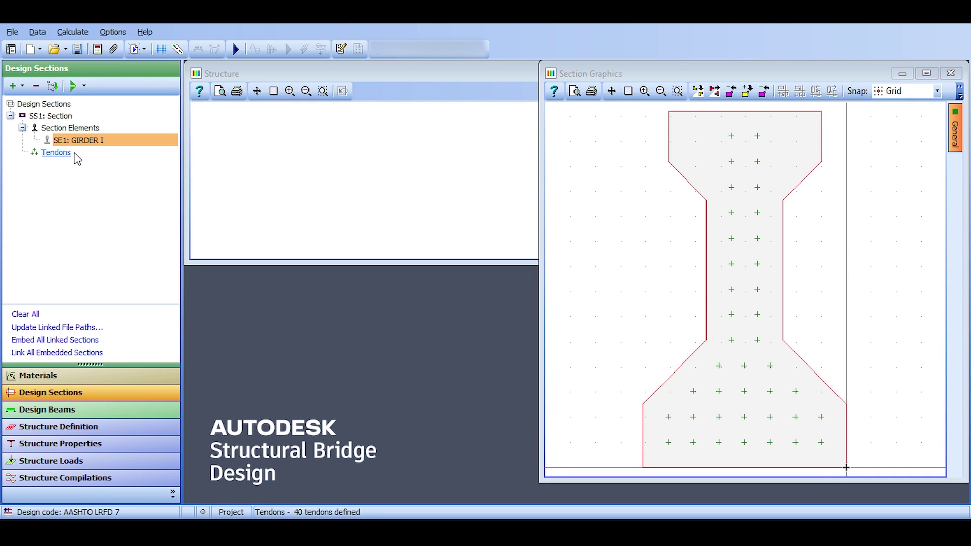
# - Add a reinforcing steel material with default Grade 420, E 200.0 properties
pyautogui.click(101, 376)
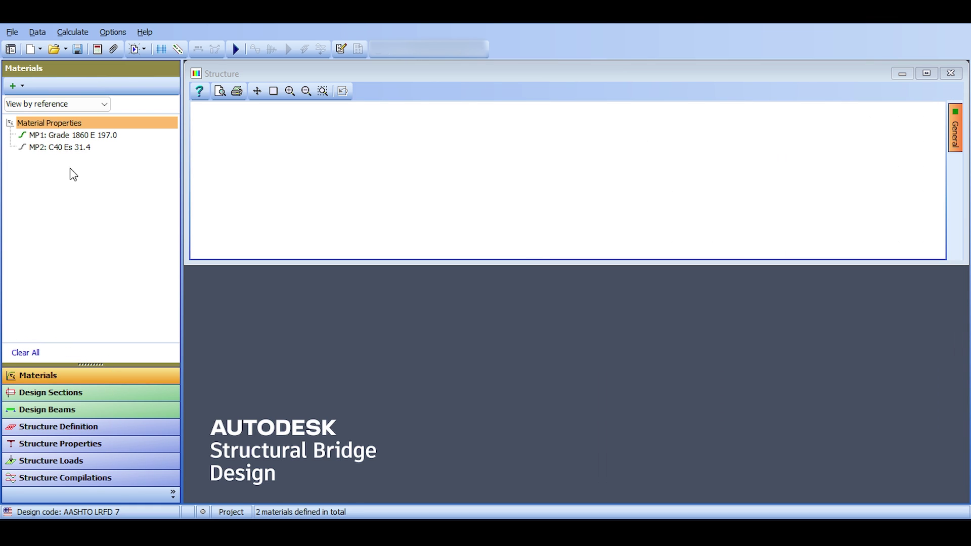
pyautogui.rightClick(65, 127)
pyautogui.moveTo(101, 134)
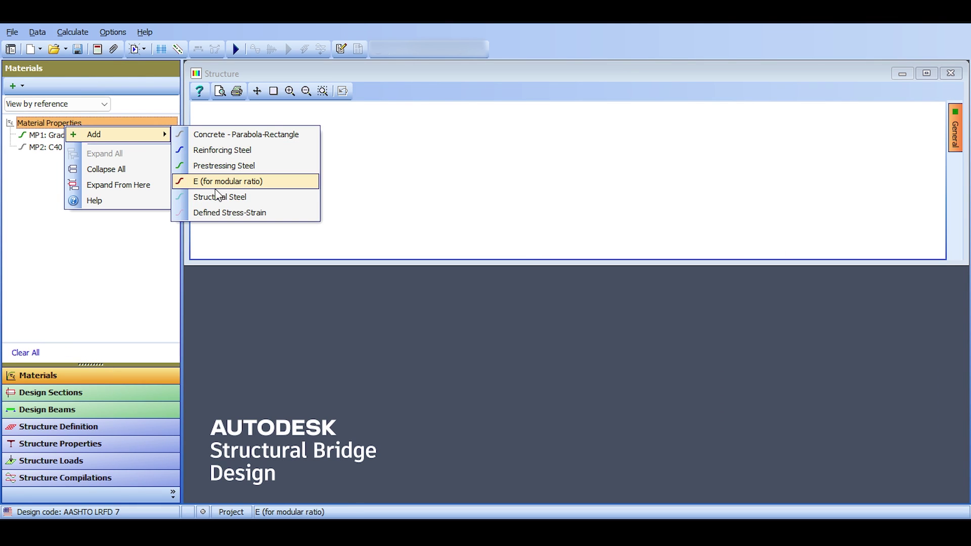
pyautogui.click(201, 151)
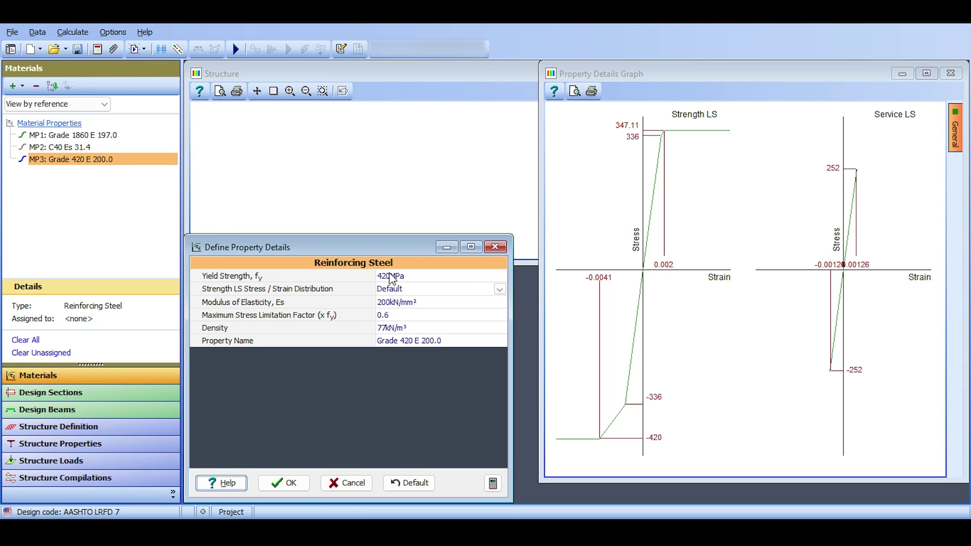
pyautogui.click(273, 476)
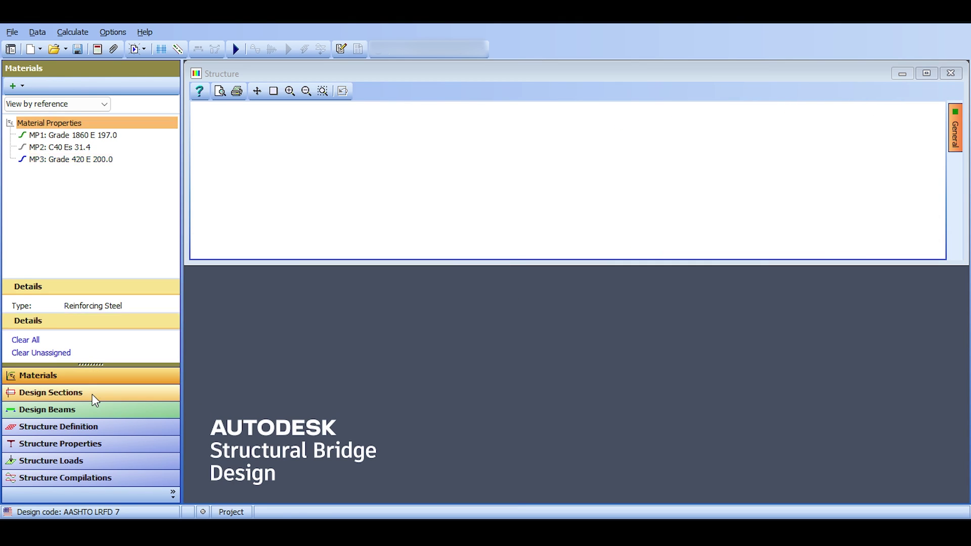
pyautogui.click(92, 394)
# - Draw the first bars down the section, from -300,650 and -150,600 to -350,100 and -50,150
pyautogui.doubleClick(53, 156)
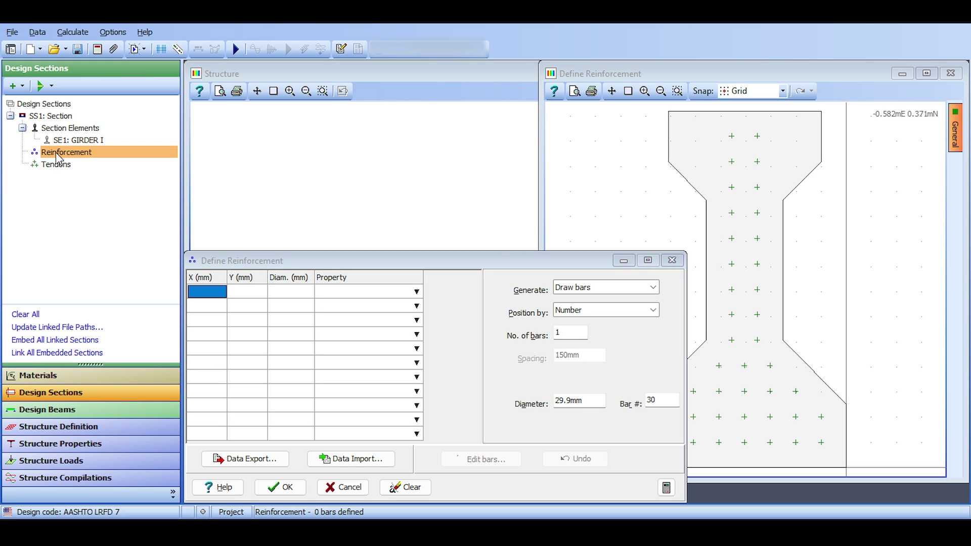
pyautogui.click(771, 191)
pyautogui.click(771, 165)
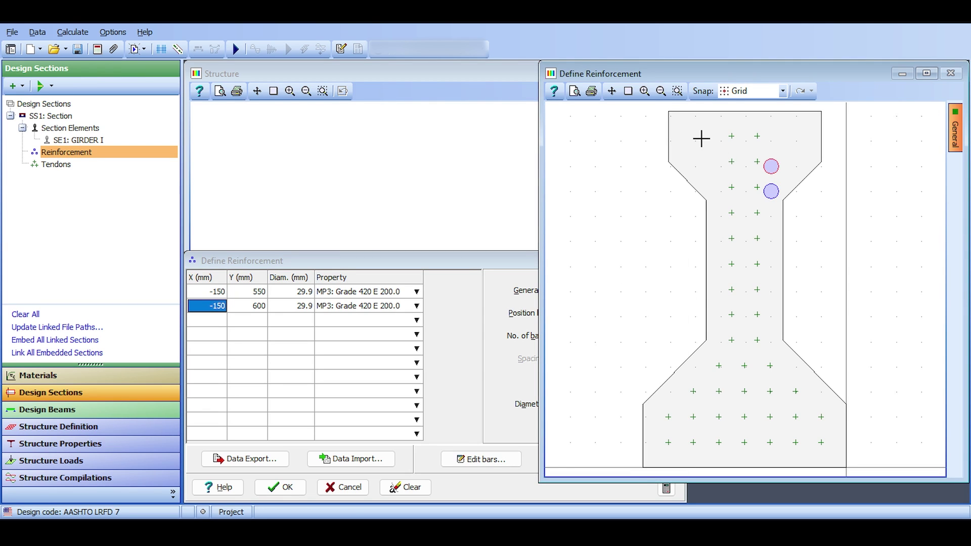
pyautogui.click(695, 141)
pyautogui.click(720, 216)
pyautogui.click(745, 265)
pyautogui.click(770, 342)
pyautogui.click(720, 366)
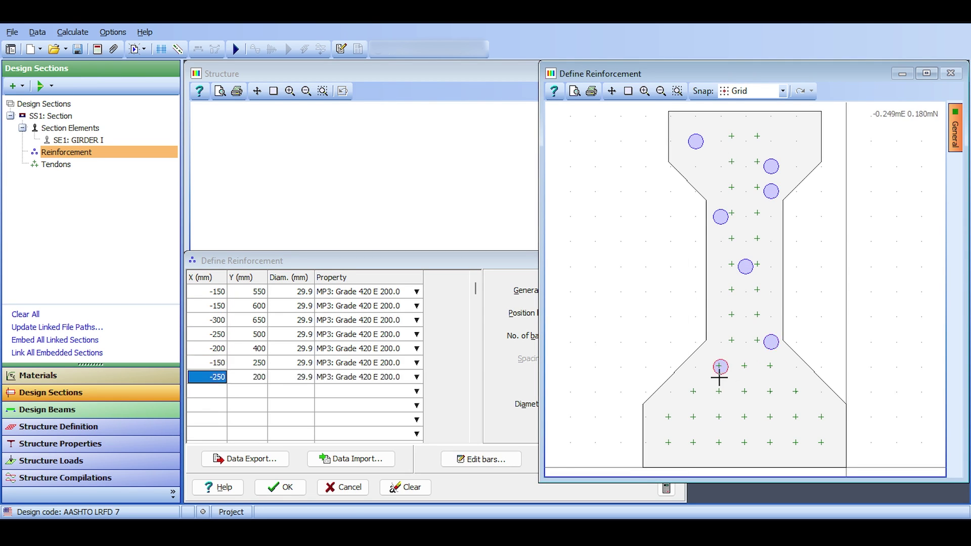
pyautogui.click(669, 416)
pyautogui.click(796, 417)
pyautogui.click(820, 392)
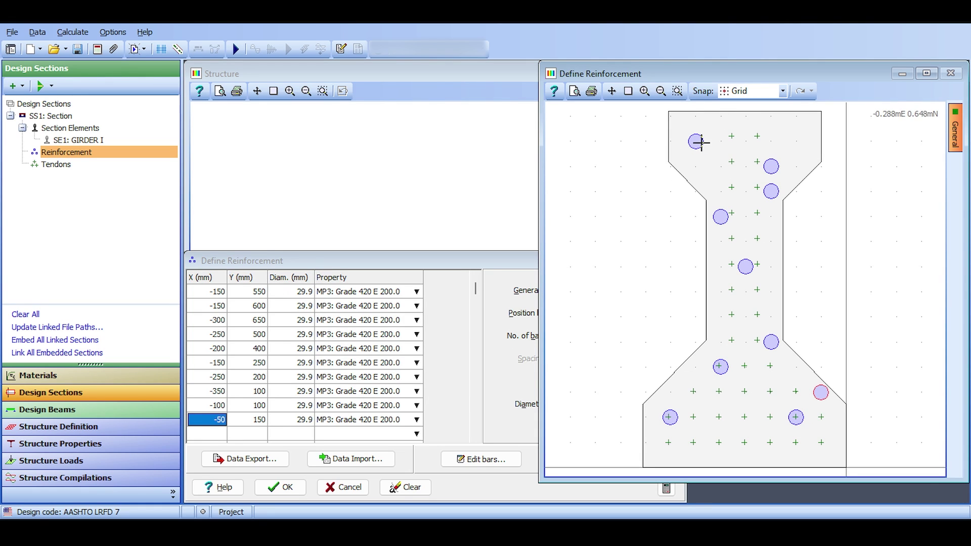
# - Add bottom-flange bars at y 200, 150, 100 and 50 between x -300 and -150
pyautogui.click(744, 367)
pyautogui.click(746, 391)
pyautogui.click(719, 416)
pyautogui.click(745, 416)
pyautogui.click(770, 416)
pyautogui.click(695, 416)
pyautogui.click(720, 417)
pyautogui.click(745, 442)
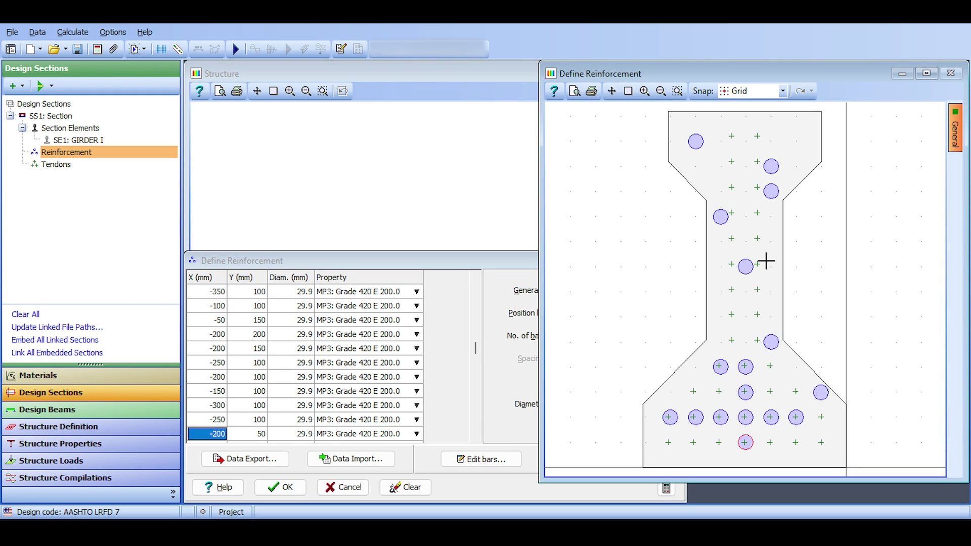
# - Add top-flange bars at -150,550, -200,600, -200,550 and -250,650
pyautogui.click(775, 191)
pyautogui.click(775, 191)
pyautogui.click(753, 166)
pyautogui.click(746, 180)
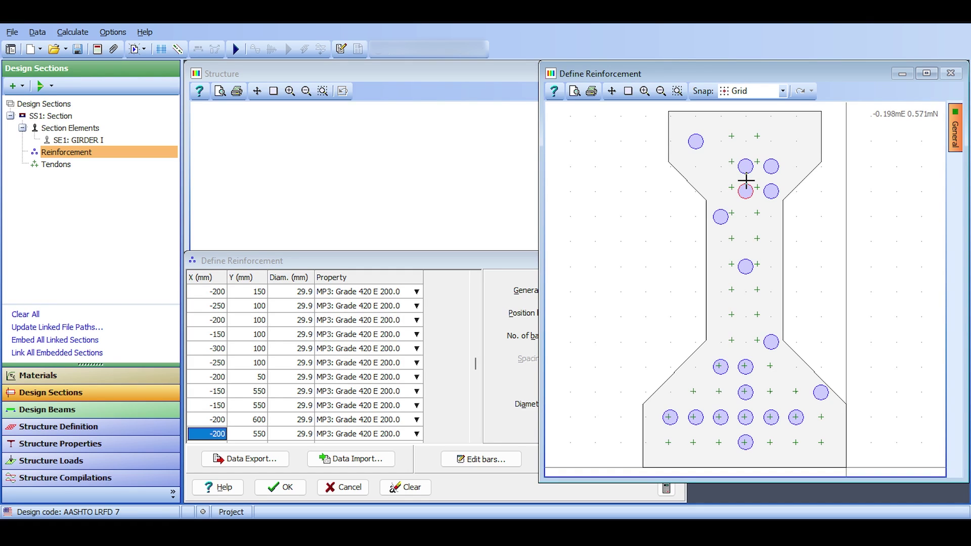
pyautogui.click(708, 140)
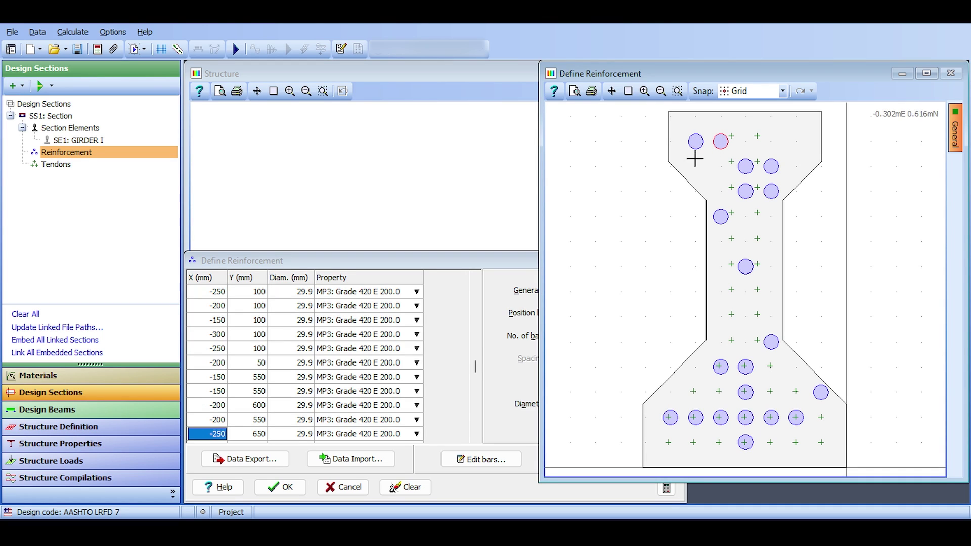
# - Fill the y 150 row with bars at x -300, -250, -200, -150 and -100
pyautogui.click(505, 273)
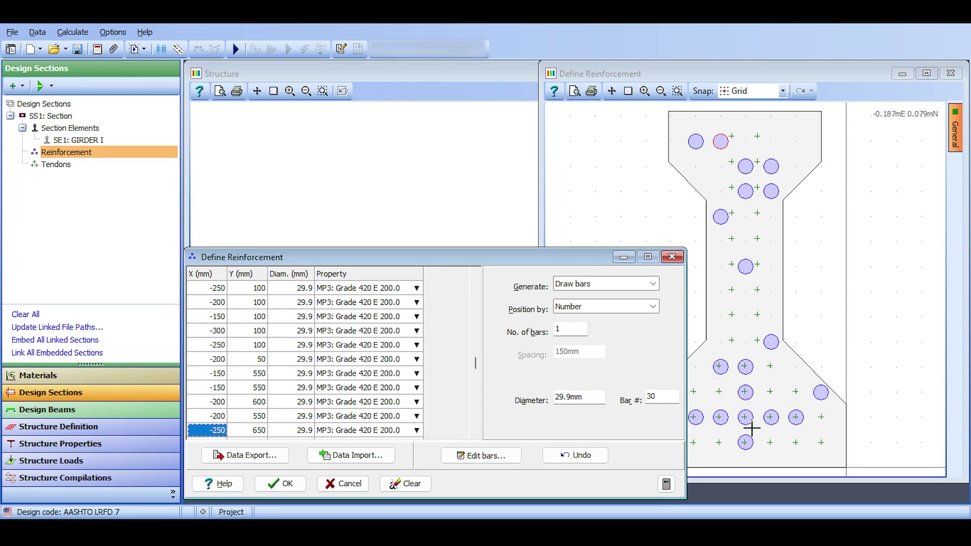
pyautogui.click(723, 400)
pyautogui.click(696, 397)
pyautogui.click(747, 397)
pyautogui.click(795, 396)
pyautogui.click(771, 395)
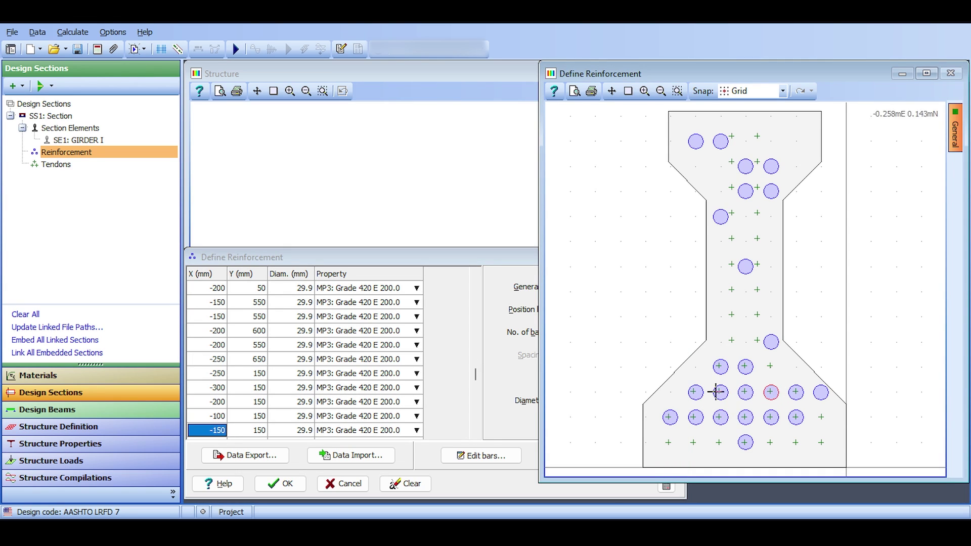